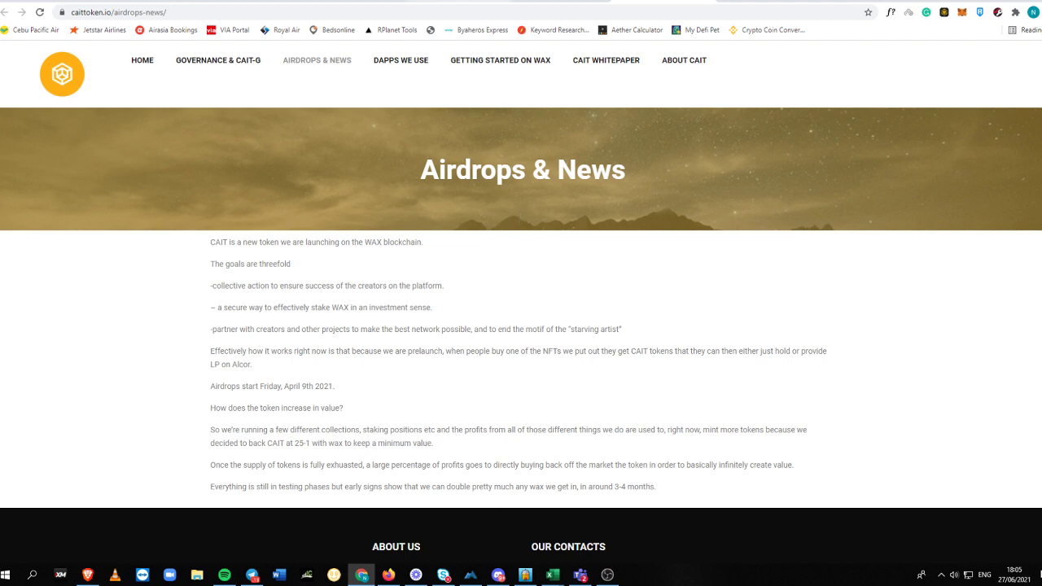
Step: Review the goodnewscoin collection page on AtomicHub and the liquidity positions on Alcor
left_click(479, 1)
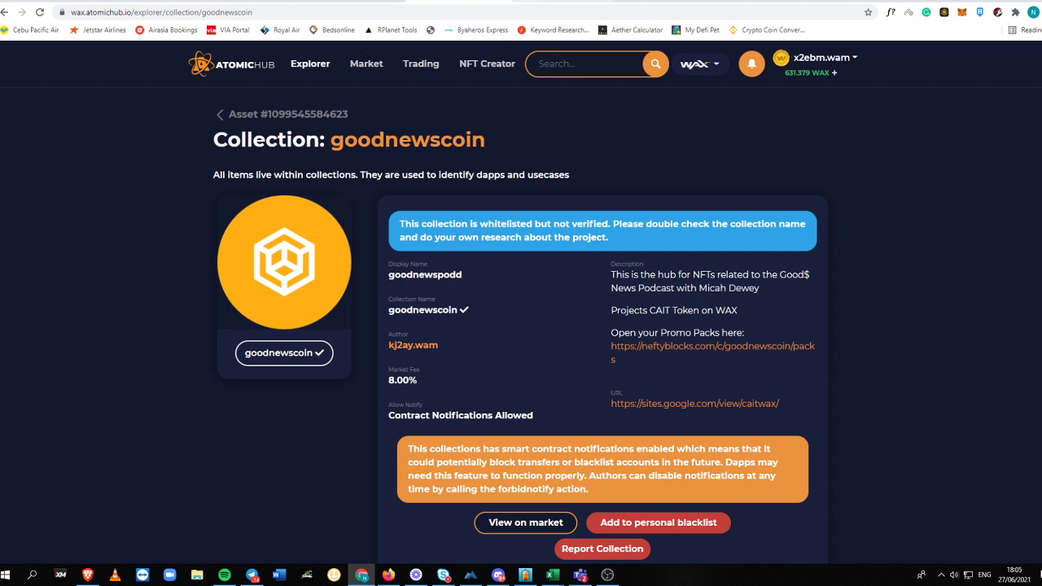
left_click(281, 1)
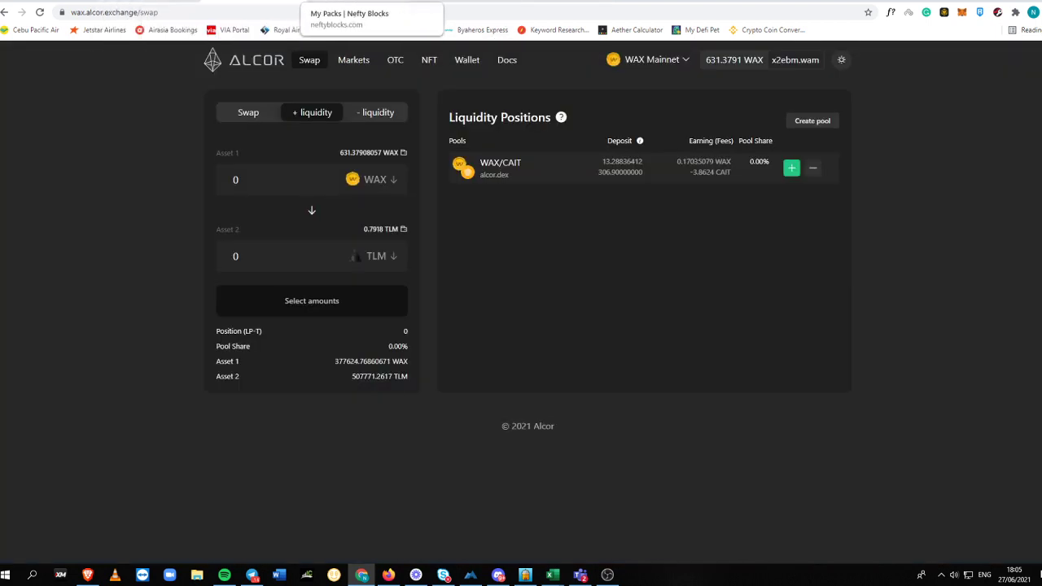
left_click(363, 2)
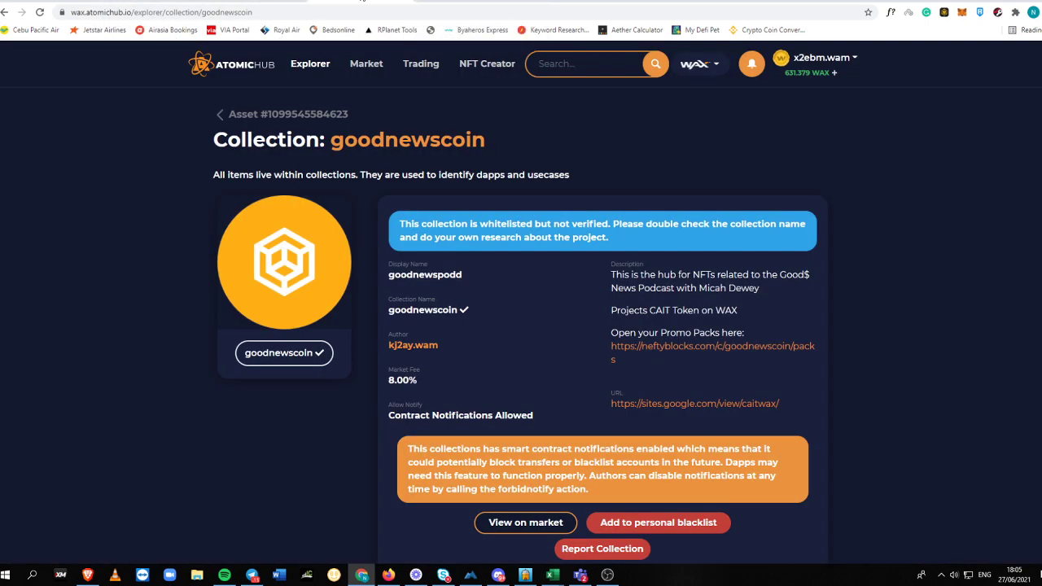
scroll(562, 326, "down", 4)
scroll(521, 366, "up", 4)
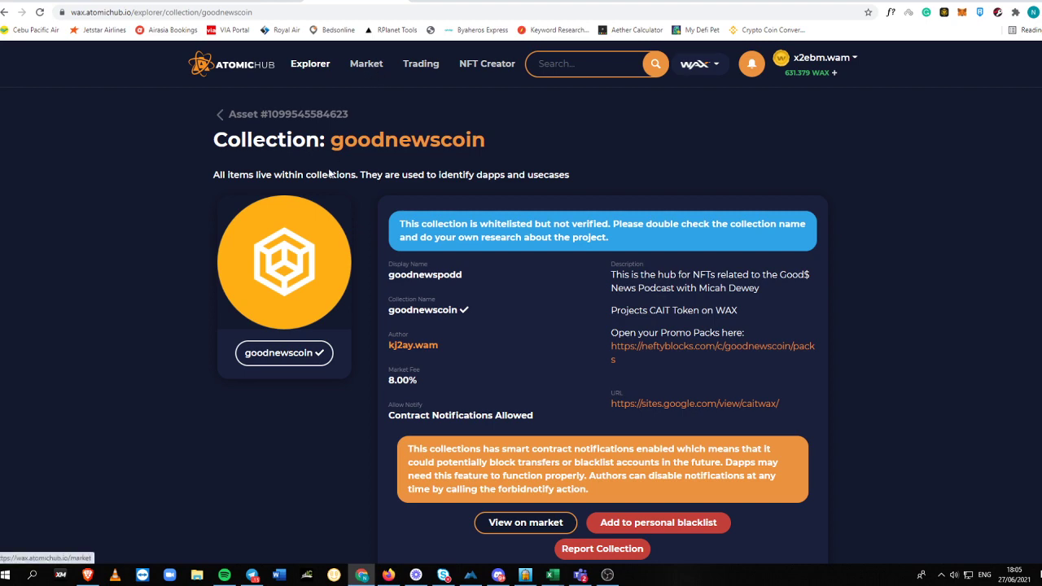
Step: Leave the goodnewscoin collection page and open the AtomicHub market's sales listings
left_click(221, 118)
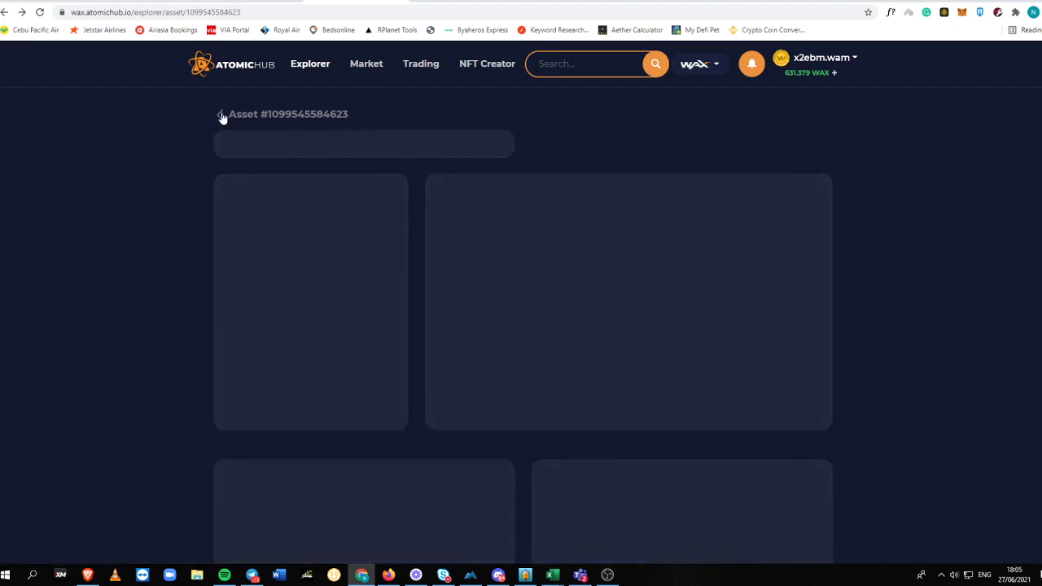
left_click(417, 70)
left_click(373, 72)
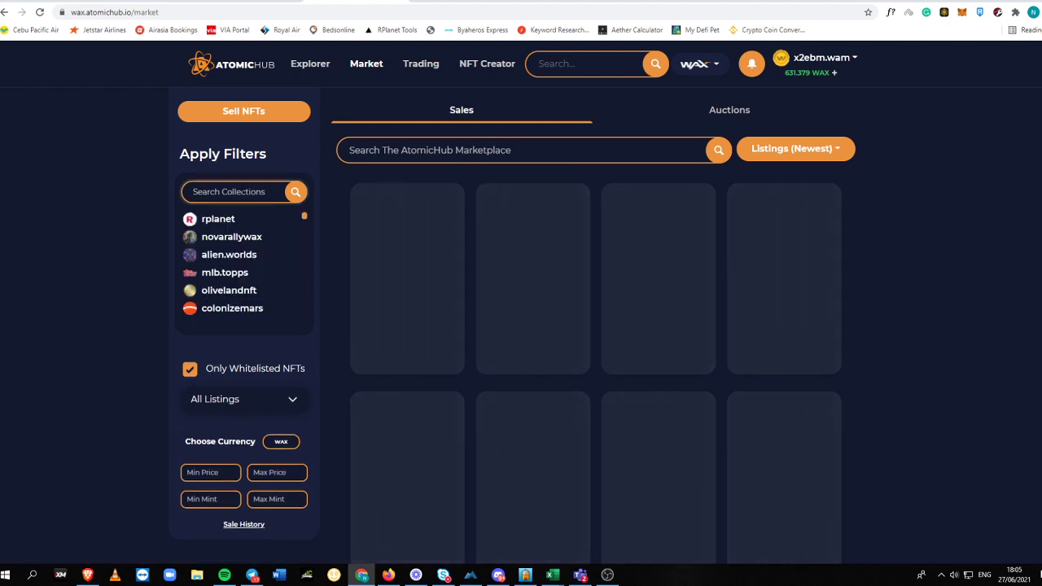
Step: Filter the market listings by the goodnewscoin collection
left_click(242, 189)
type("gold")
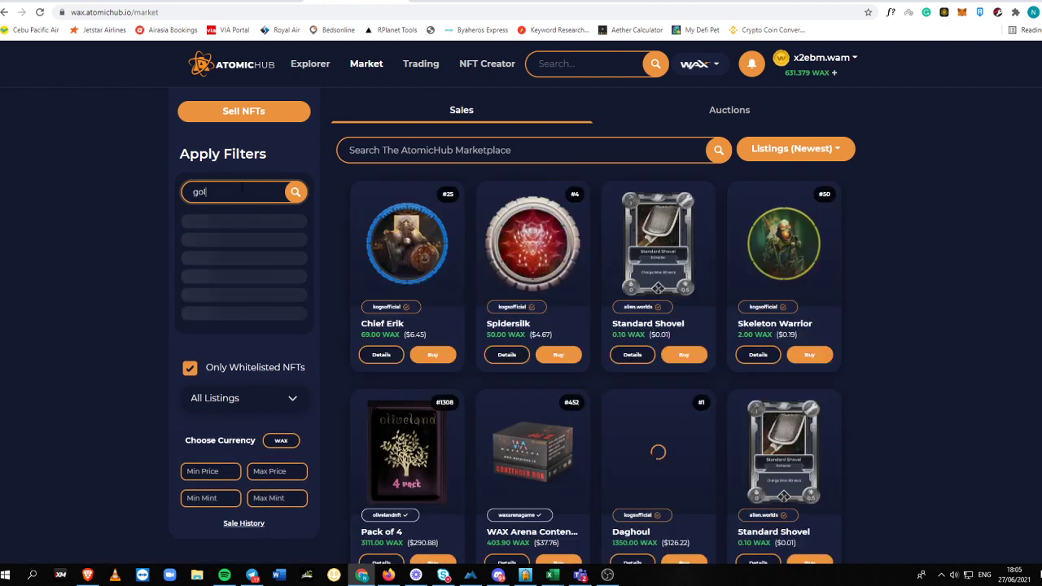
key("BackSpace")
key("BackSpace")
type("odnews")
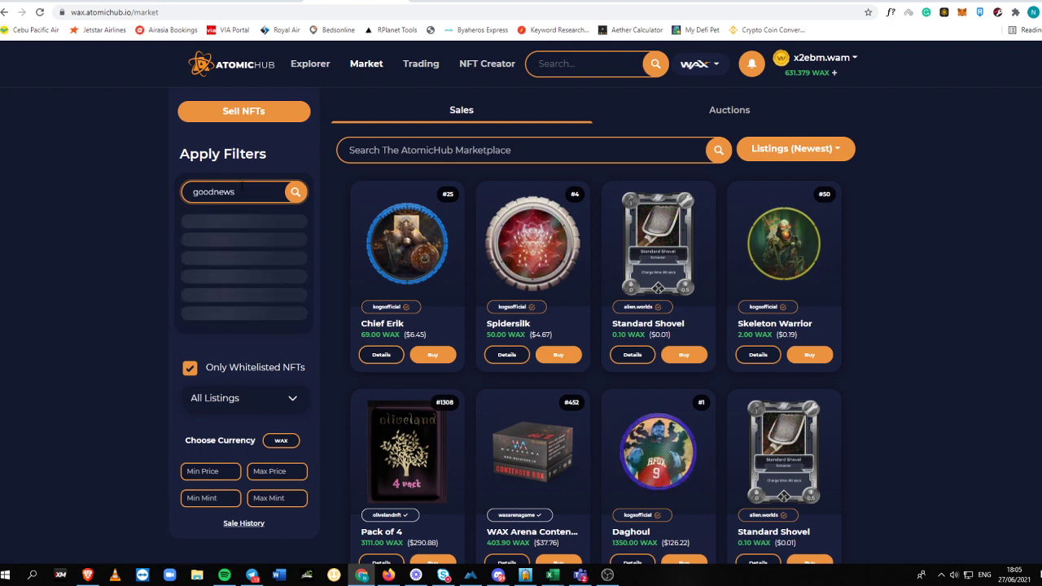
type("coin")
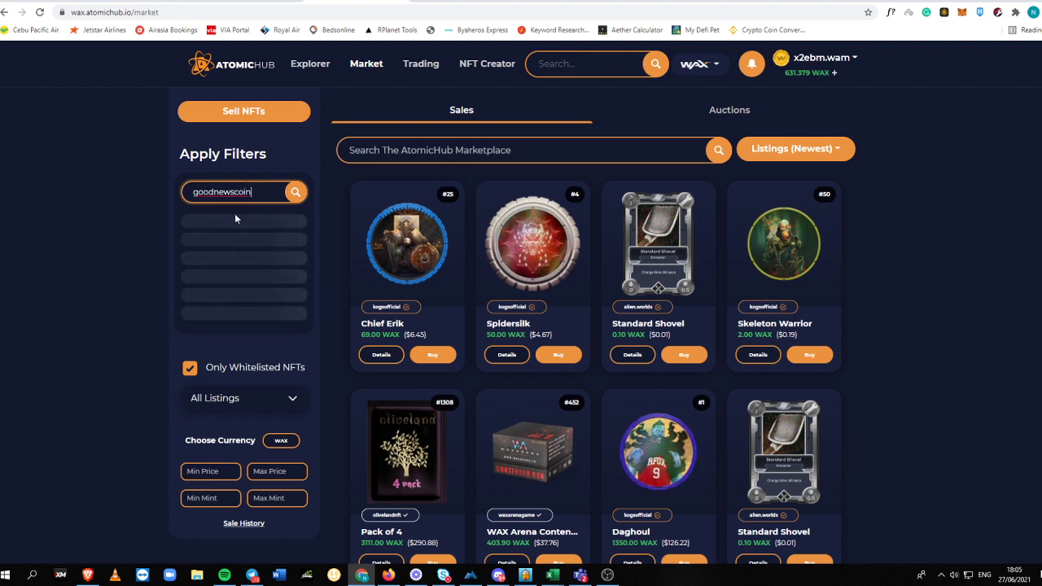
left_click(244, 221)
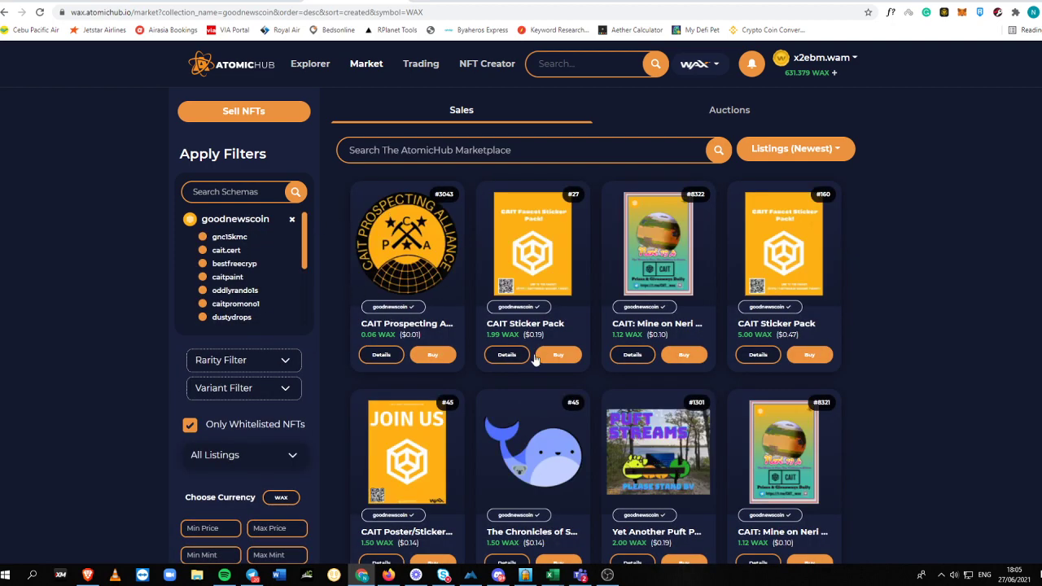
Step: Narrow the goodnewscoin listings to the dustydrops schema and view the items on sale
scroll(513, 303, "down", 1)
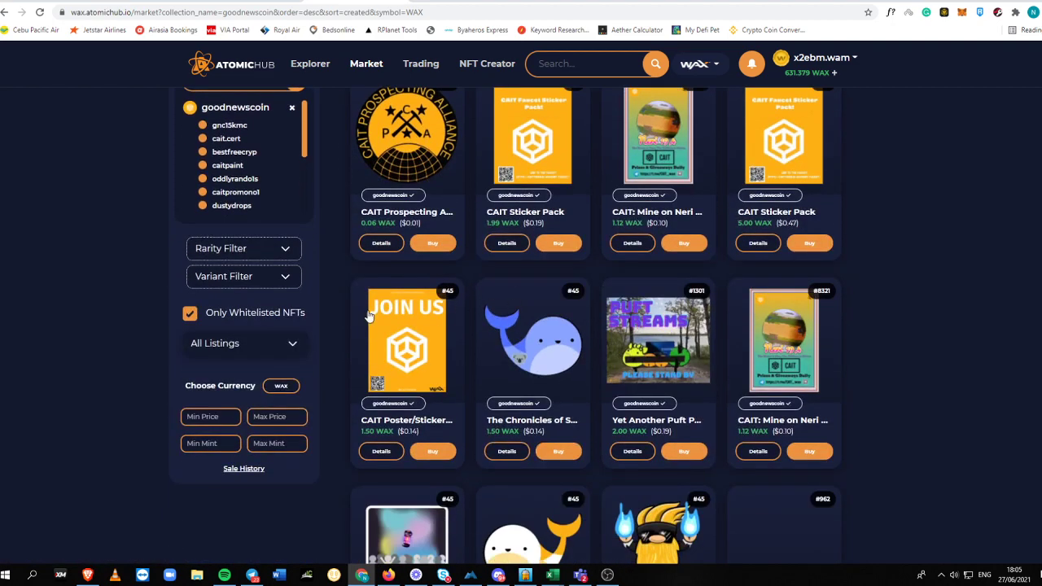
scroll(257, 208, "up", 1)
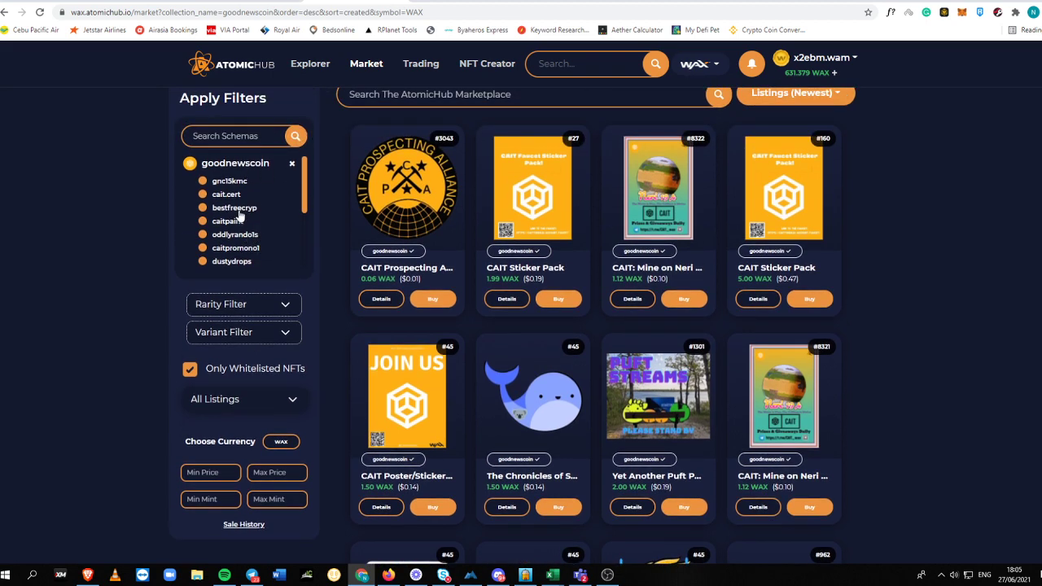
left_click(242, 265)
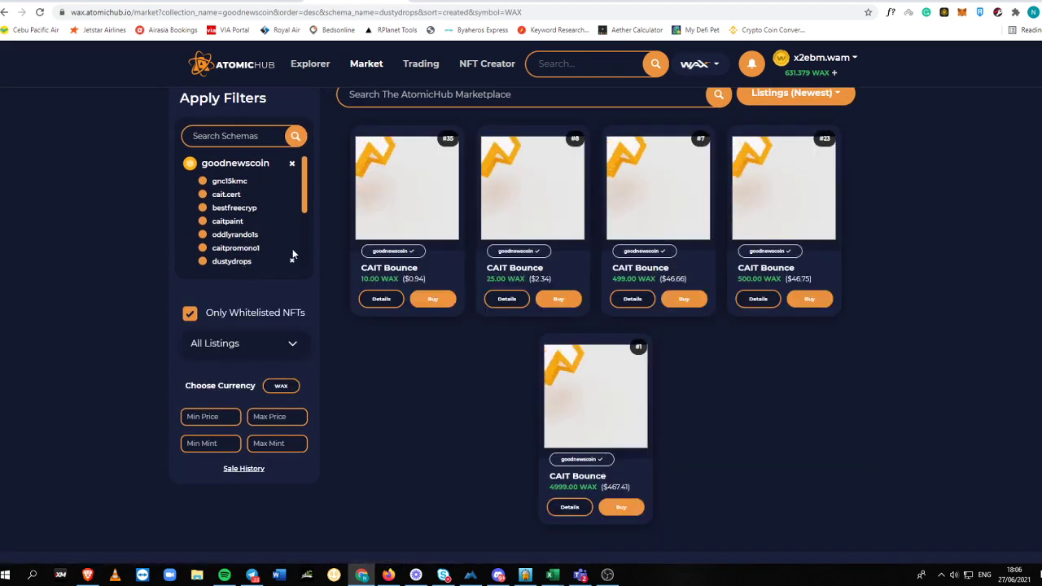
scroll(400, 122, "up", 1)
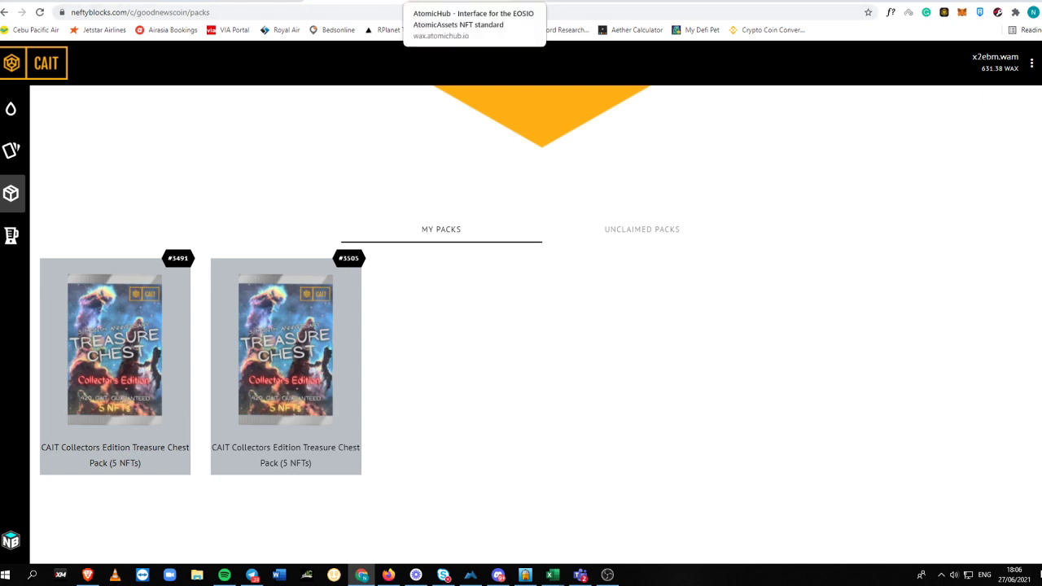
Step: Switch back to the AtomicHub market and search the listings for "cait collectors edition"
left_click(474, 1)
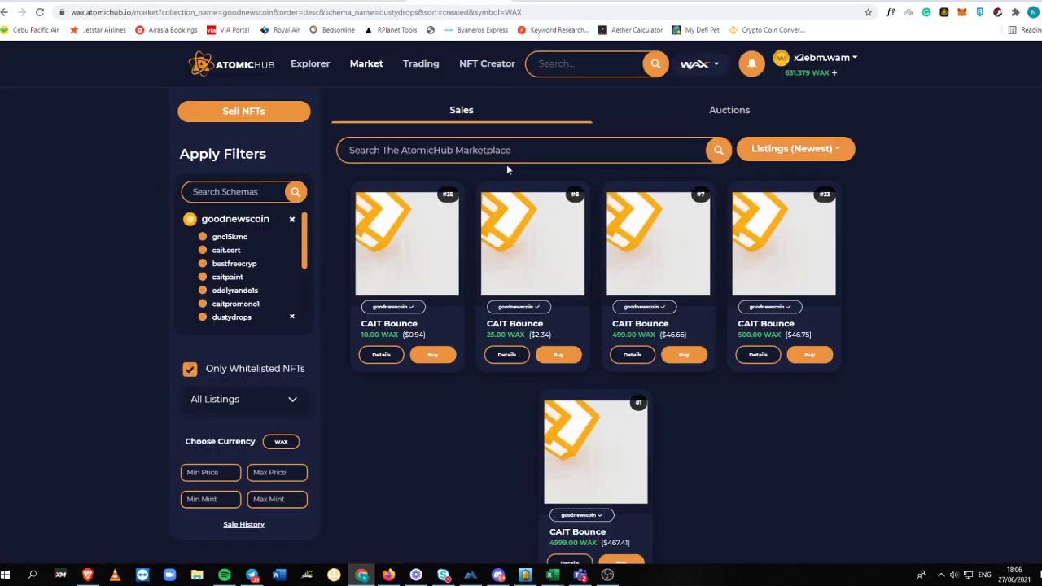
type("cait co")
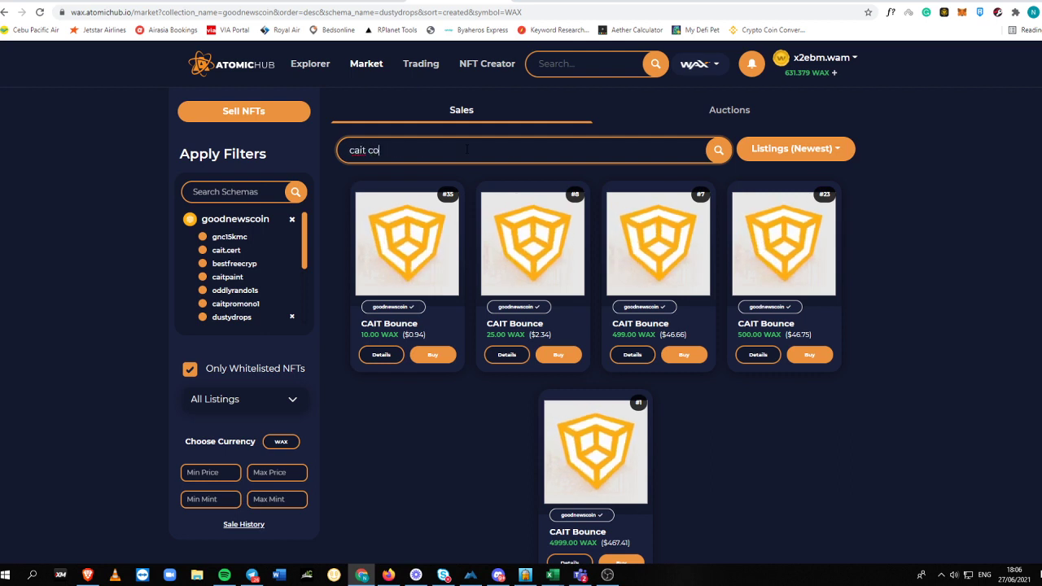
type("llectors edition")
key("Return")
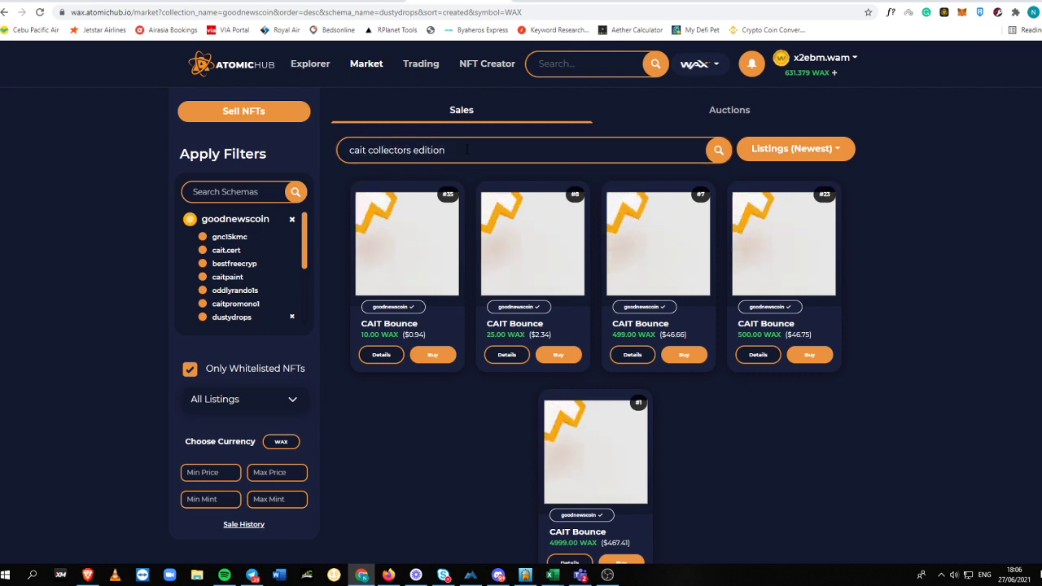
Step: Sort the search results by Price (Lowest) and remove the dustydrops schema filter
left_click(773, 152)
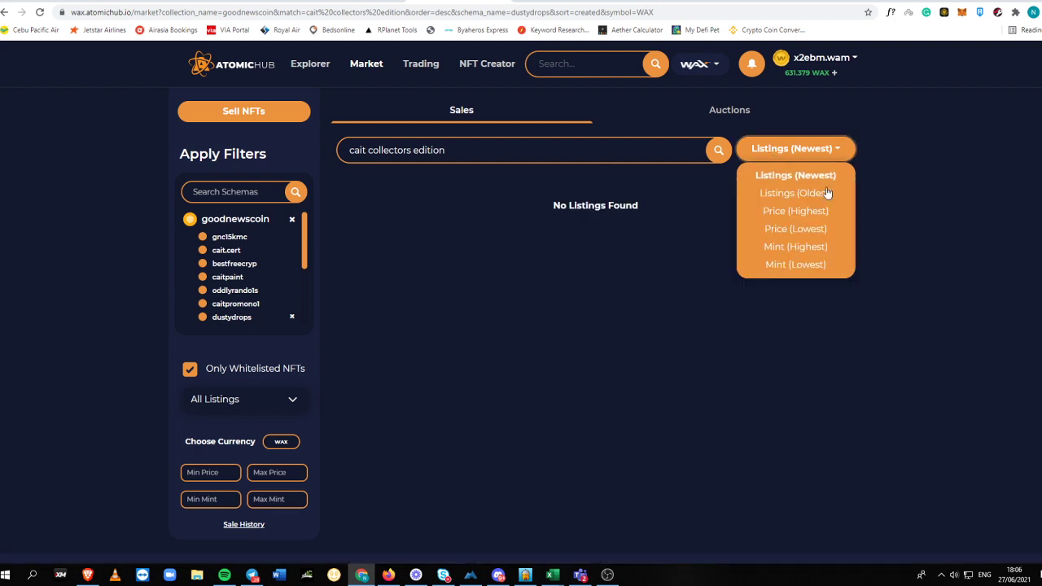
left_click(805, 234)
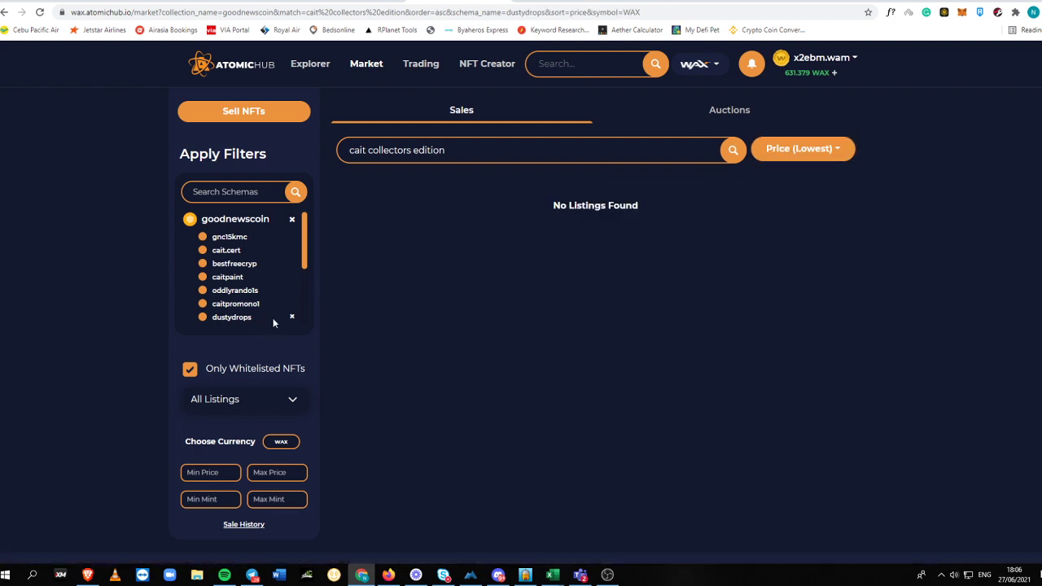
left_click(290, 317)
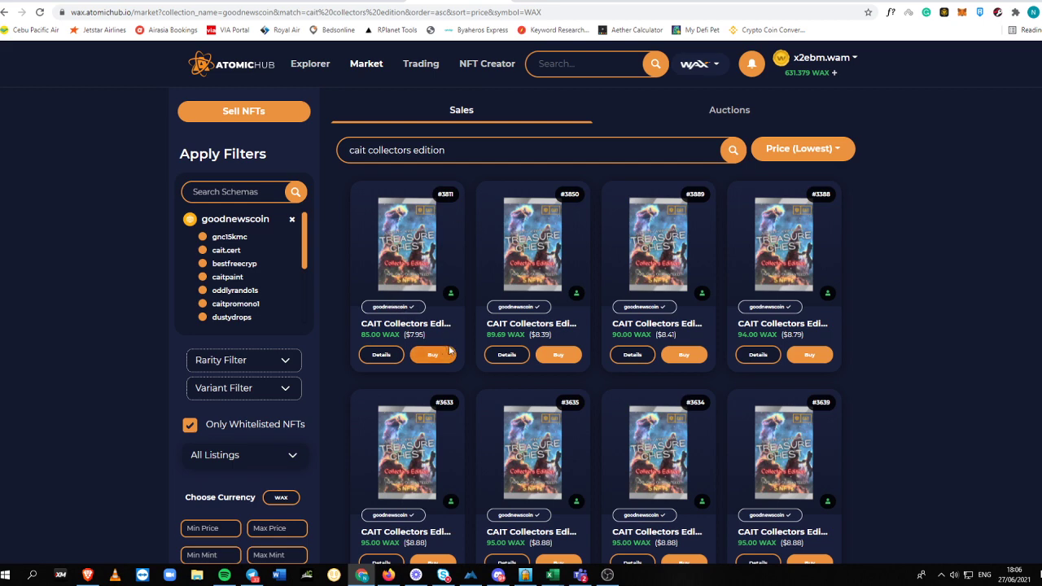
Step: Open the details of the cheapest CAIT Collectors Edition pack and read its price, mint data and immutable attributes
left_click(382, 358)
scroll(382, 362, "down", 3)
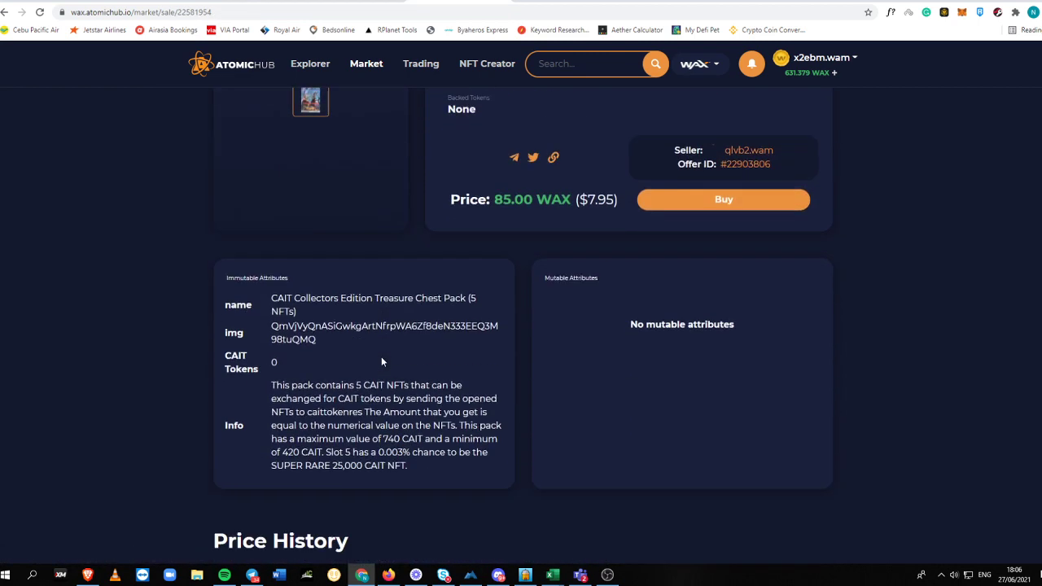
scroll(381, 356, "down", 1)
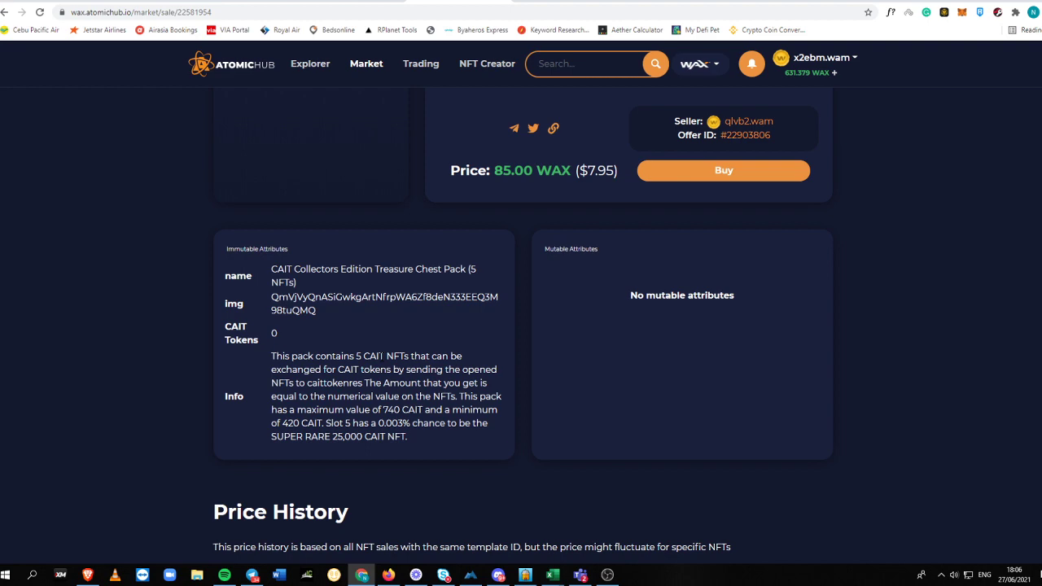
scroll(381, 357, "up", 5)
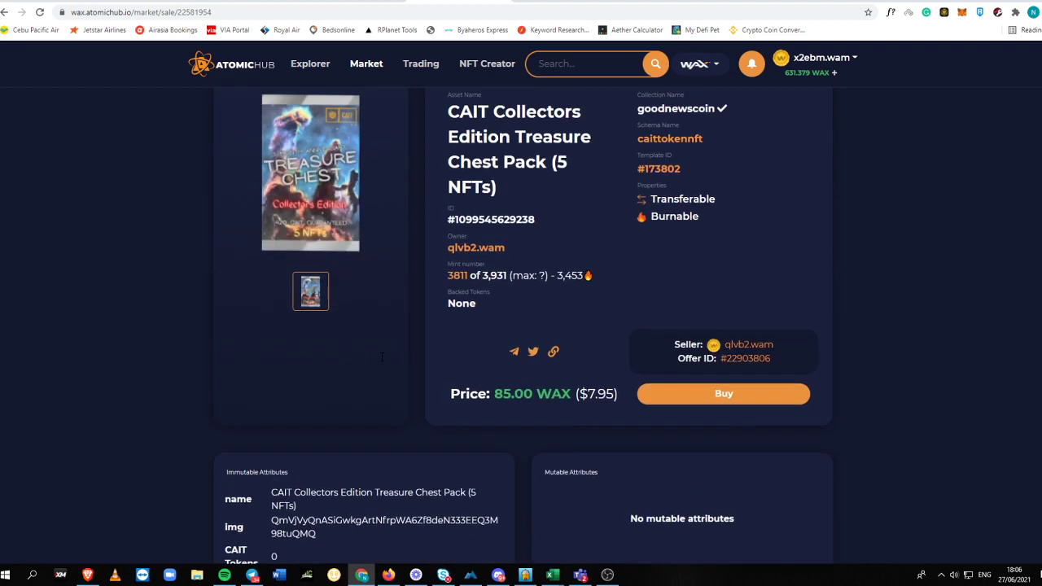
scroll(382, 362, "down", 4)
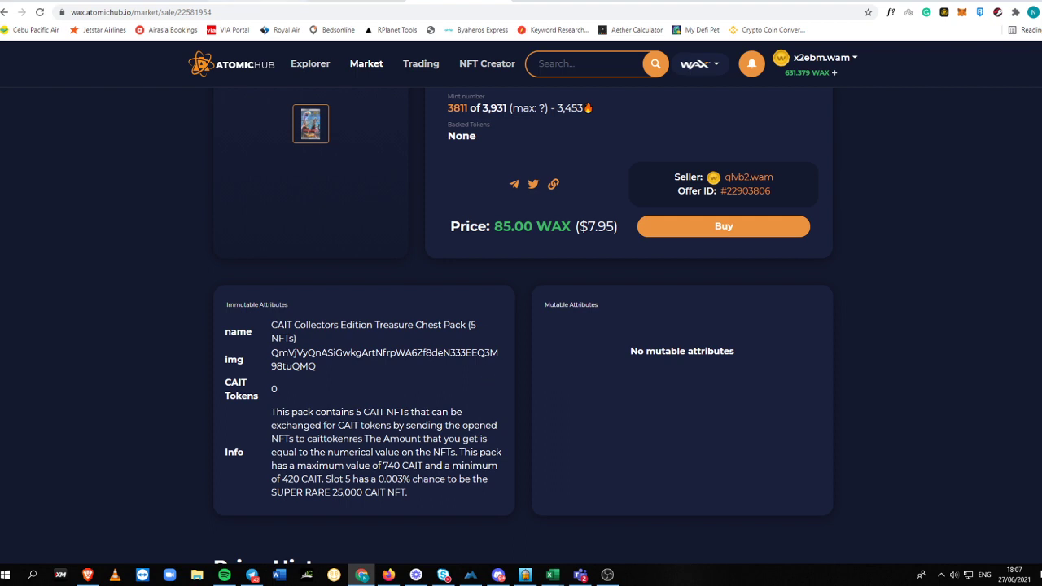
Step: Switch to Alcor and choose CAIT (tokencrafter) as Asset 1 for adding liquidity
left_click(252, 2)
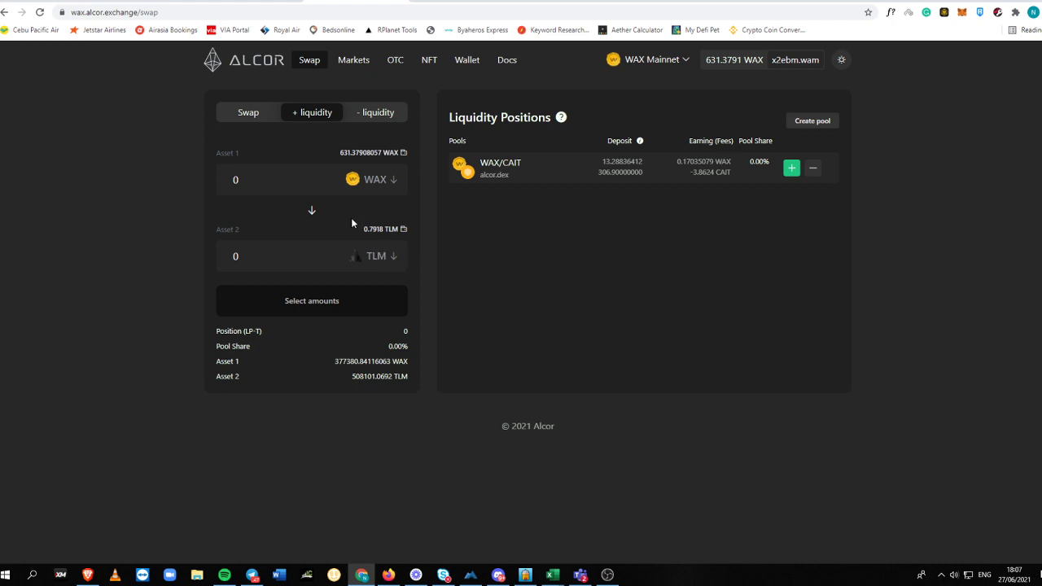
left_click(356, 180)
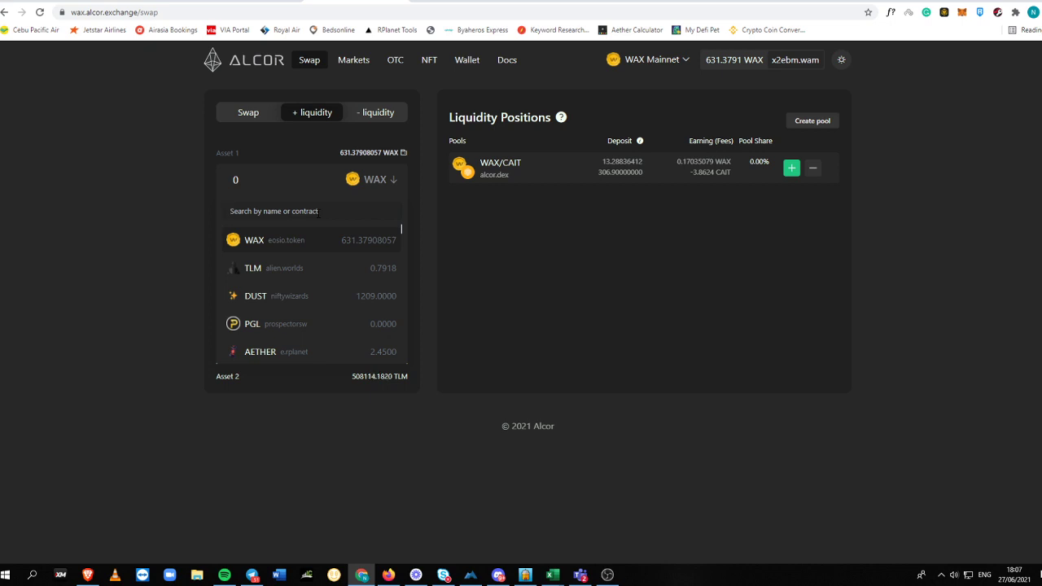
type("cait")
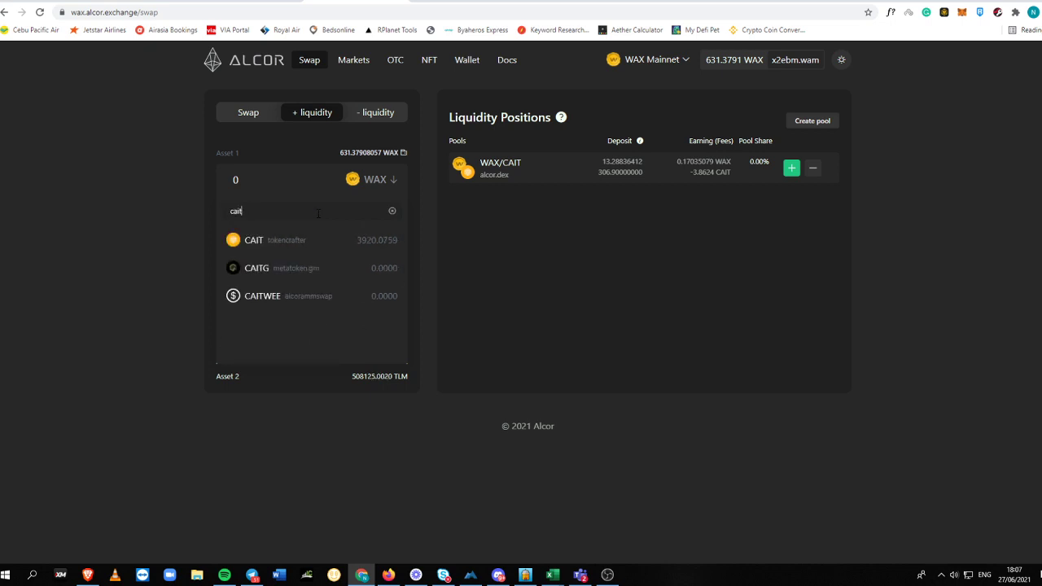
left_click(346, 240)
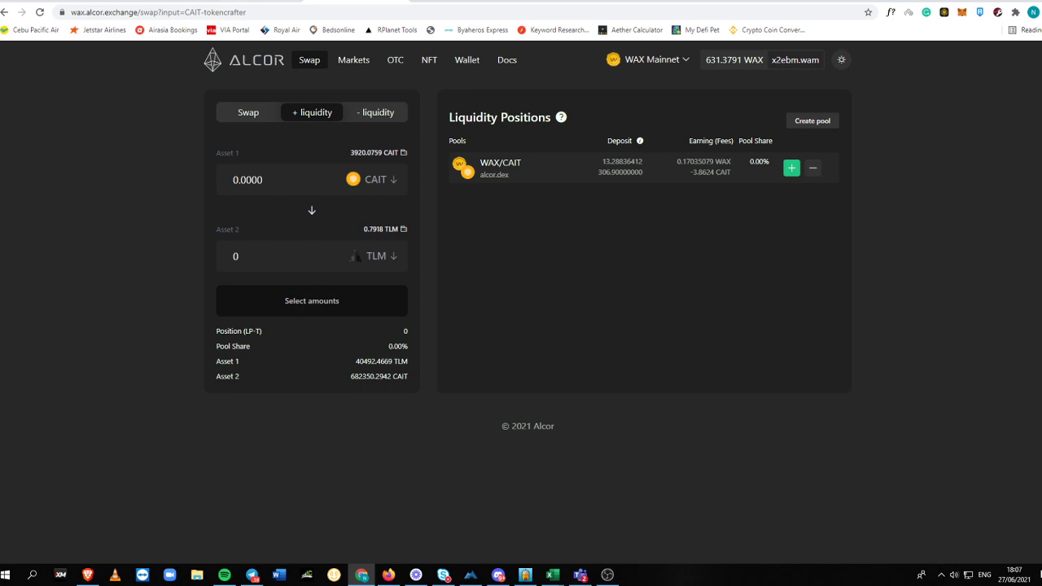
Step: Return to the Treasure Chest Pack's AtomicHub sale page and review its asset and sale details
key("ctrl+Tab")
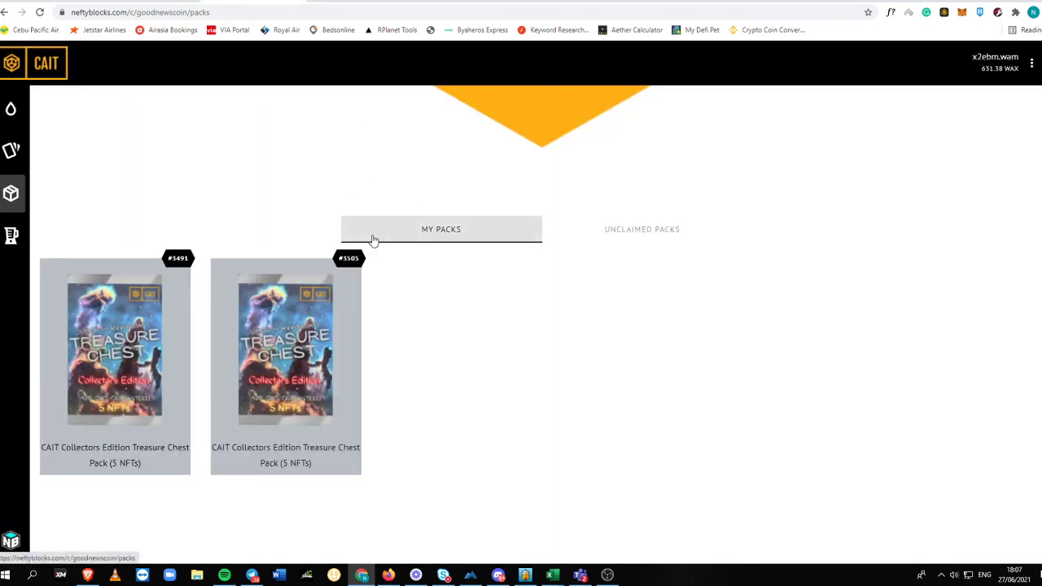
key("ctrl+Tab")
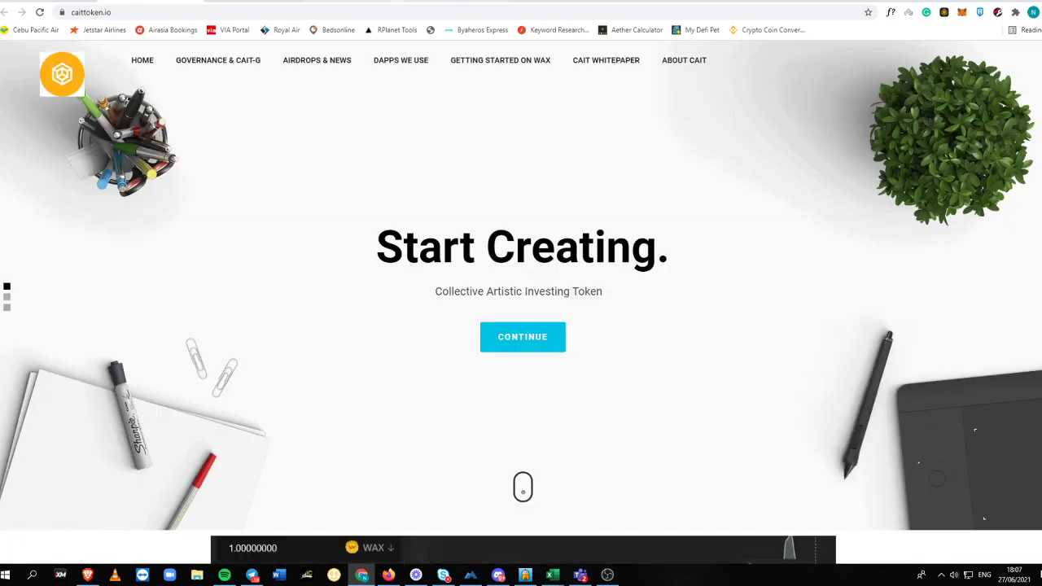
key("ctrl+Tab")
scroll(564, 201, "up", 5)
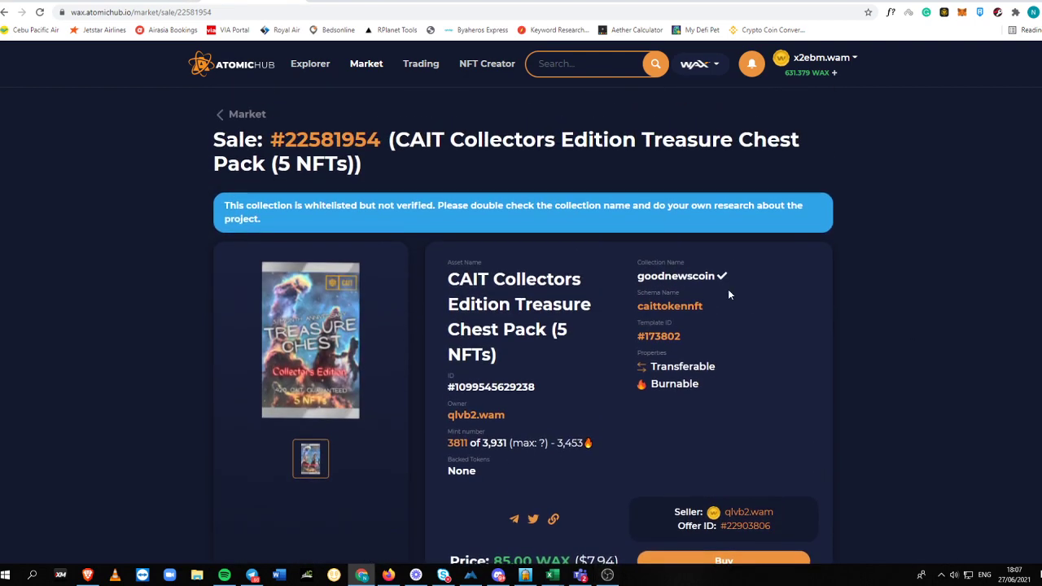
scroll(727, 295, "down", 2)
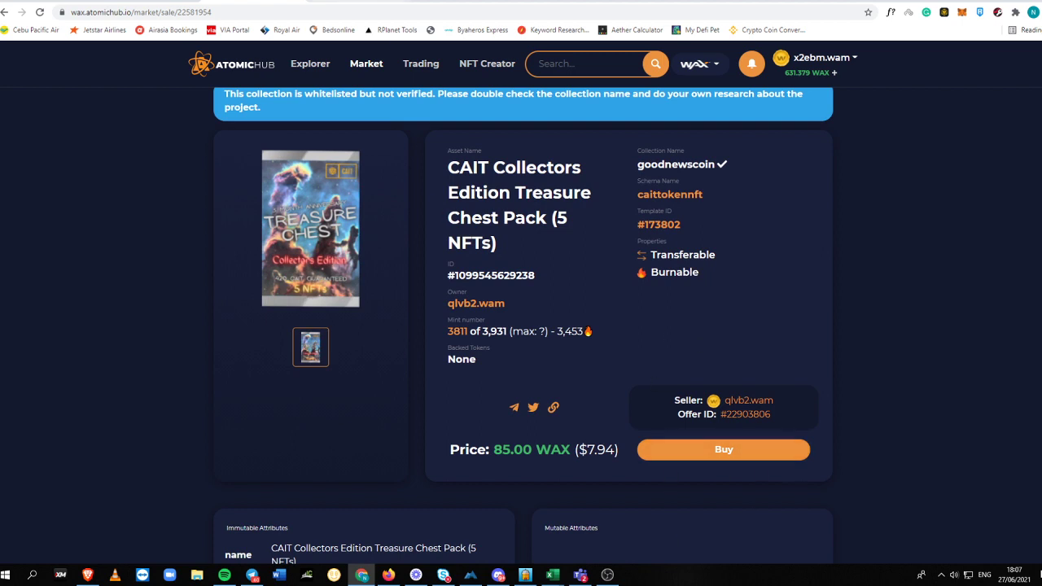
Step: Switch to the CAIT packs page on NeftyBlocks and open Treasure Chest pack #3491
left_click(359, 1)
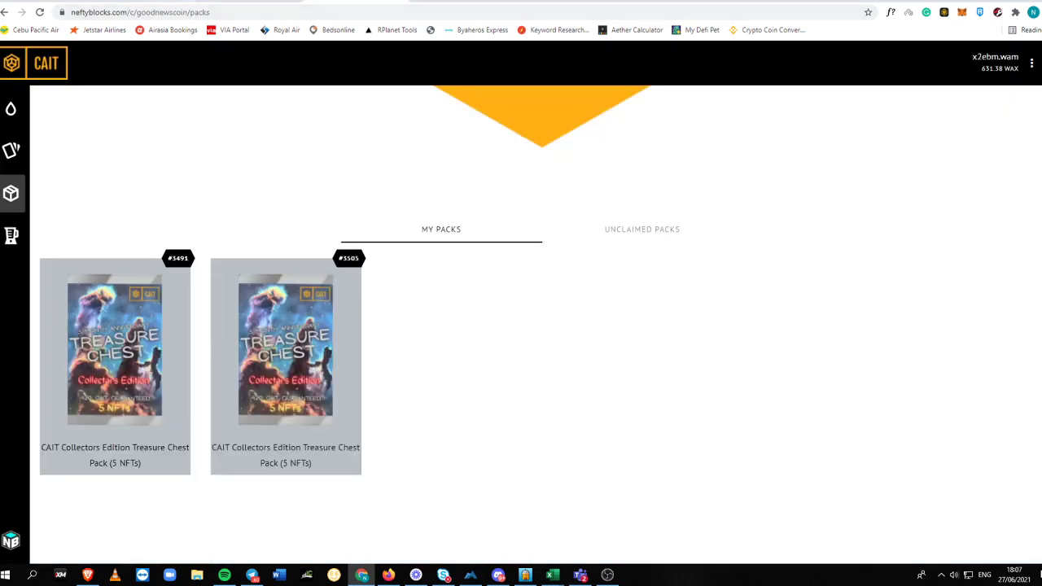
left_click(296, 10)
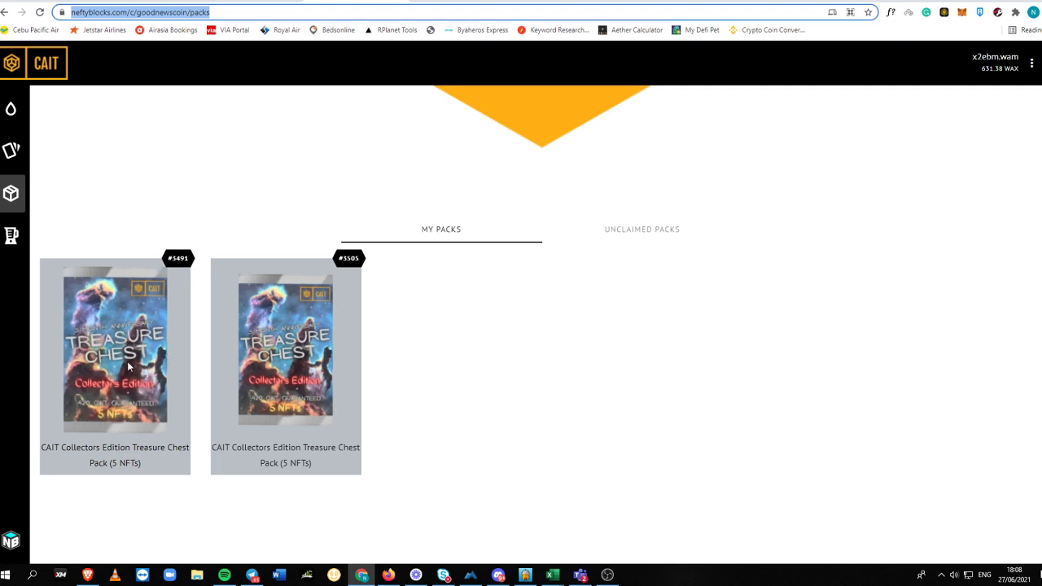
left_click(96, 399)
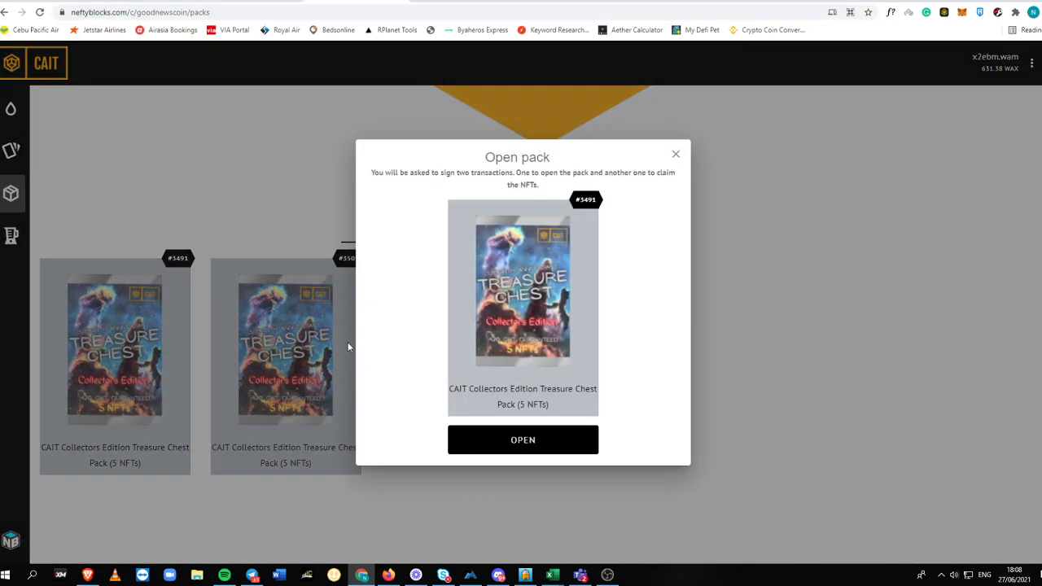
left_click(563, 439)
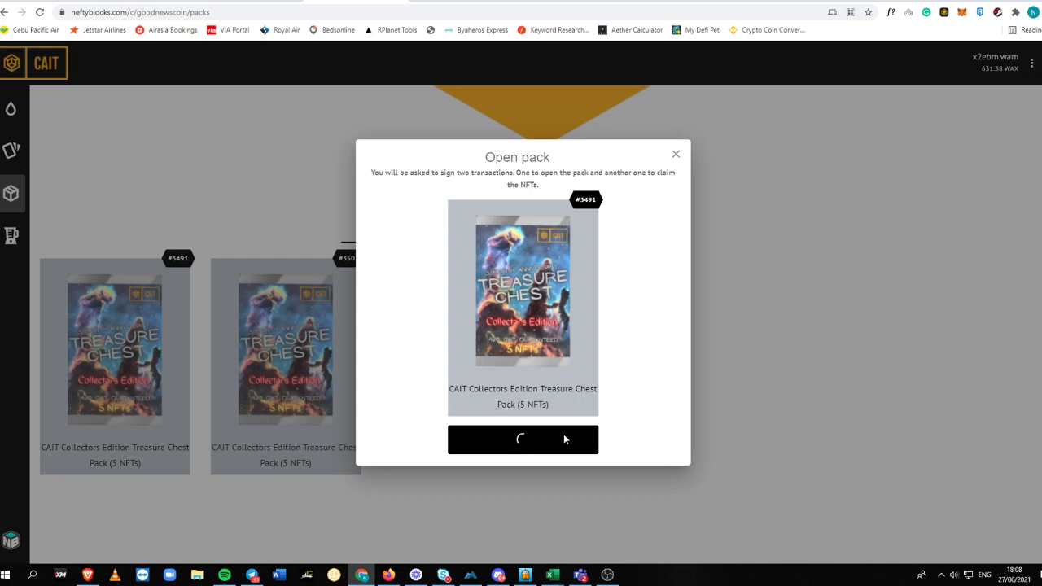
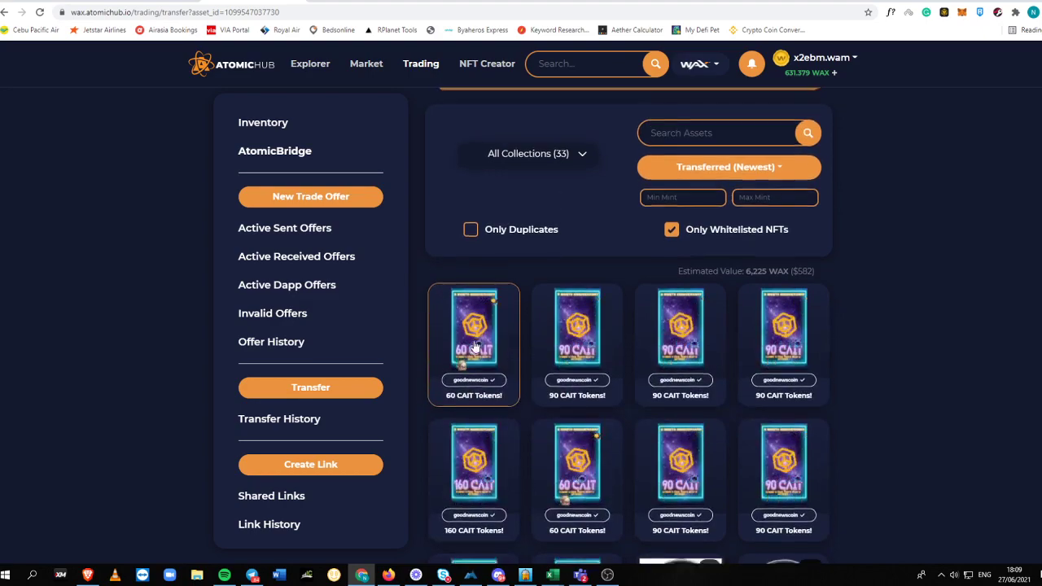
Step: Read the redemption details of the 60 CAIT Tokens! NFT on AtomicHub and check the CAIT balance on Alcor
scroll(468, 342, "up", 7)
scroll(603, 291, "down", 3)
mouse_move(489, 431)
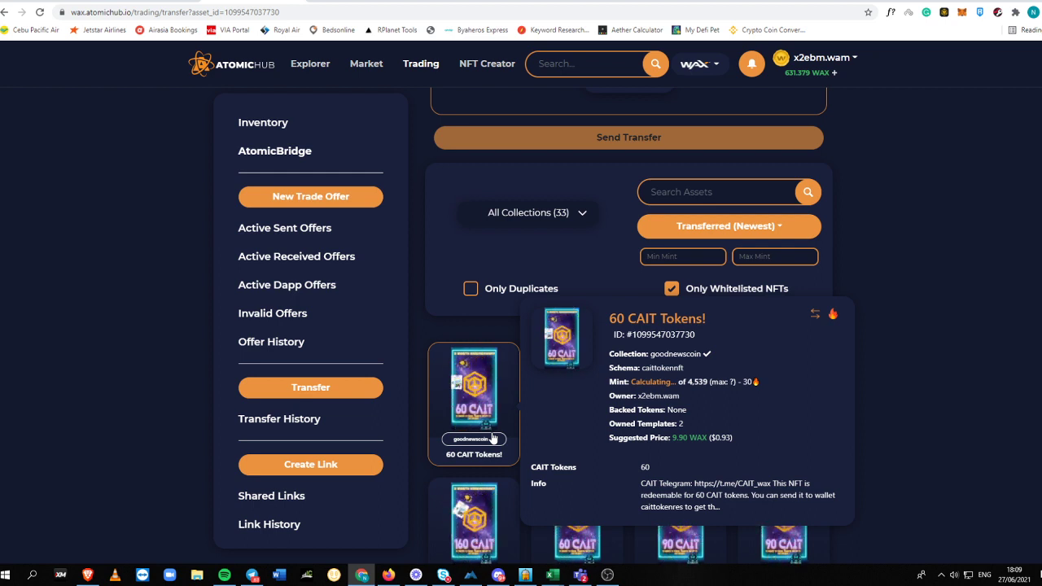
key("ctrl+Tab")
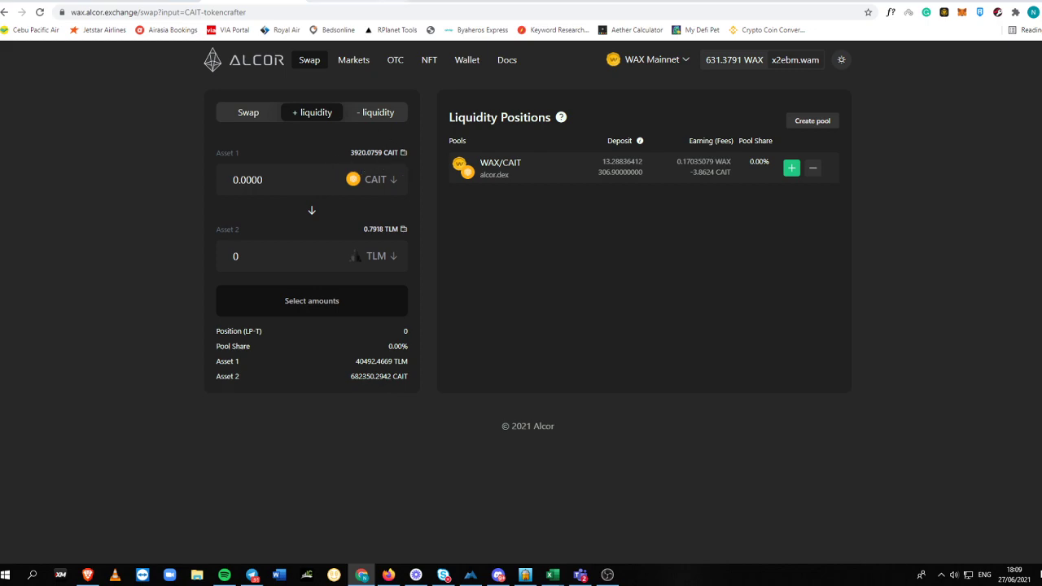
left_click(393, 7)
scroll(630, 403, "down", 1)
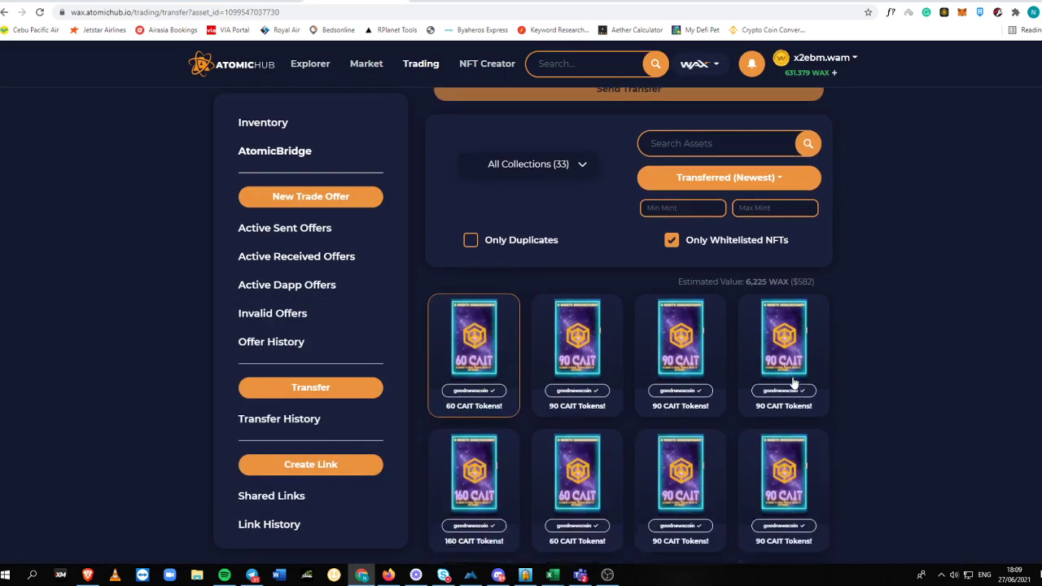
Step: Transfer the selected 60 CAIT Tokens! NFT to the account caittokenres and confirm the transfer
scroll(529, 374, "up", 1)
scroll(614, 318, "up", 4)
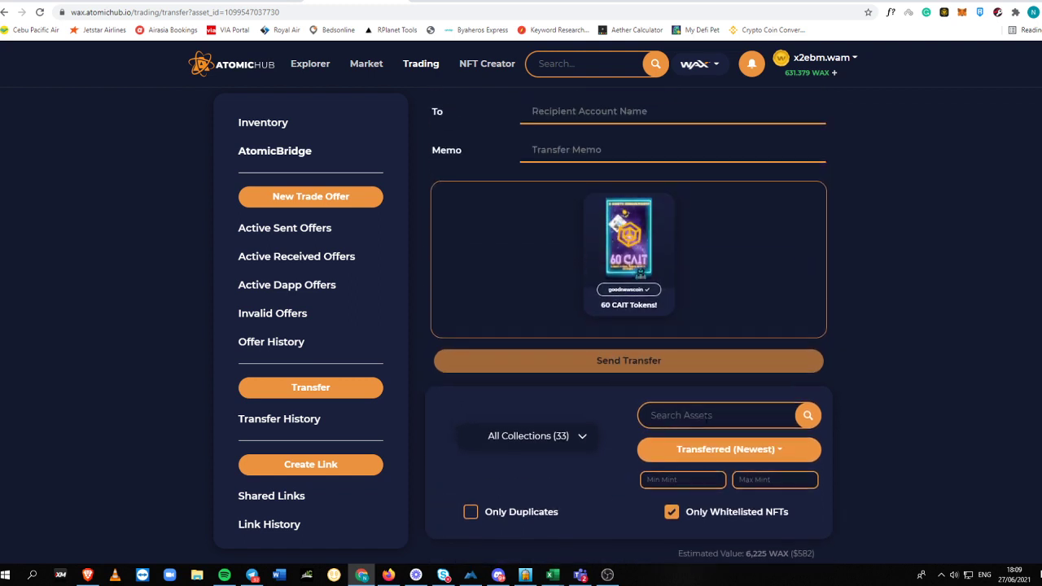
left_click(610, 223)
type("cait")
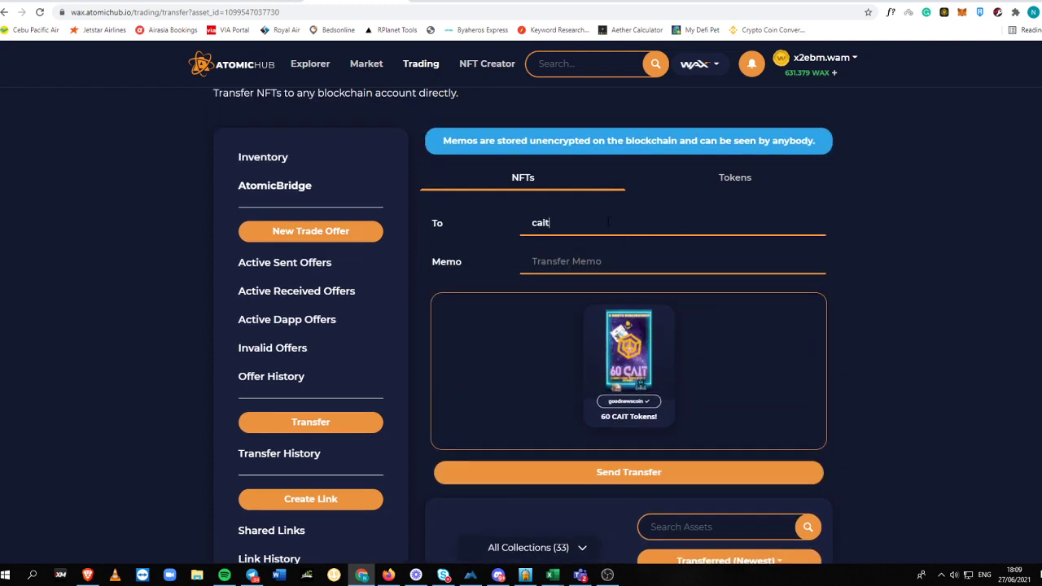
type("tokenres")
scroll(651, 358, "down", 2)
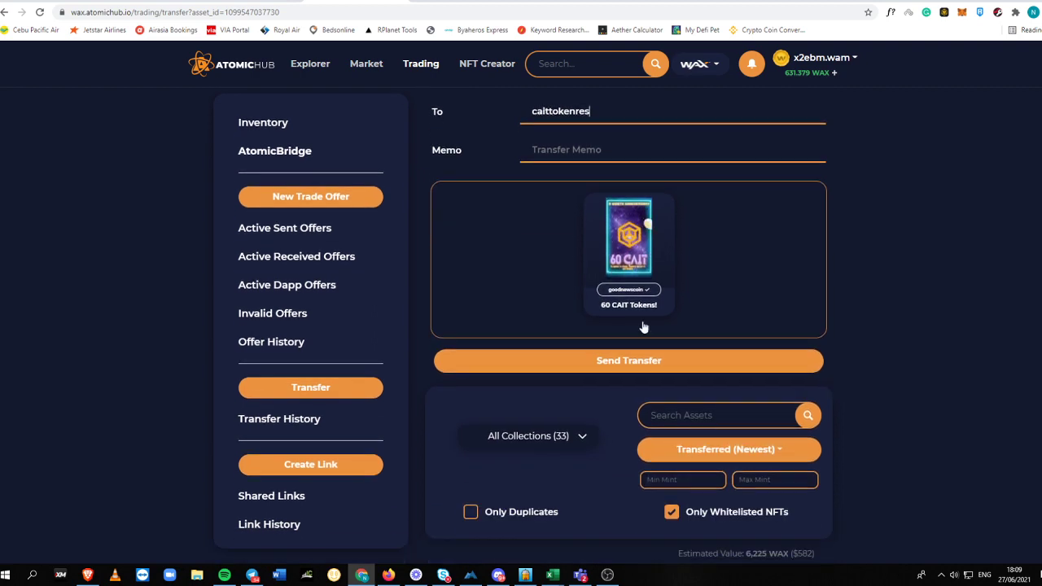
left_click(664, 362)
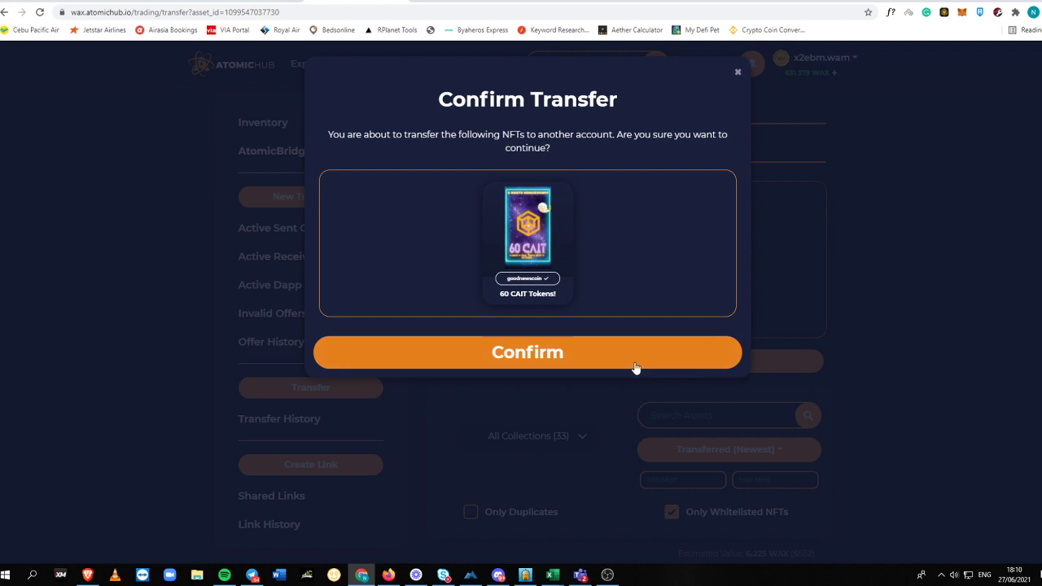
left_click(633, 363)
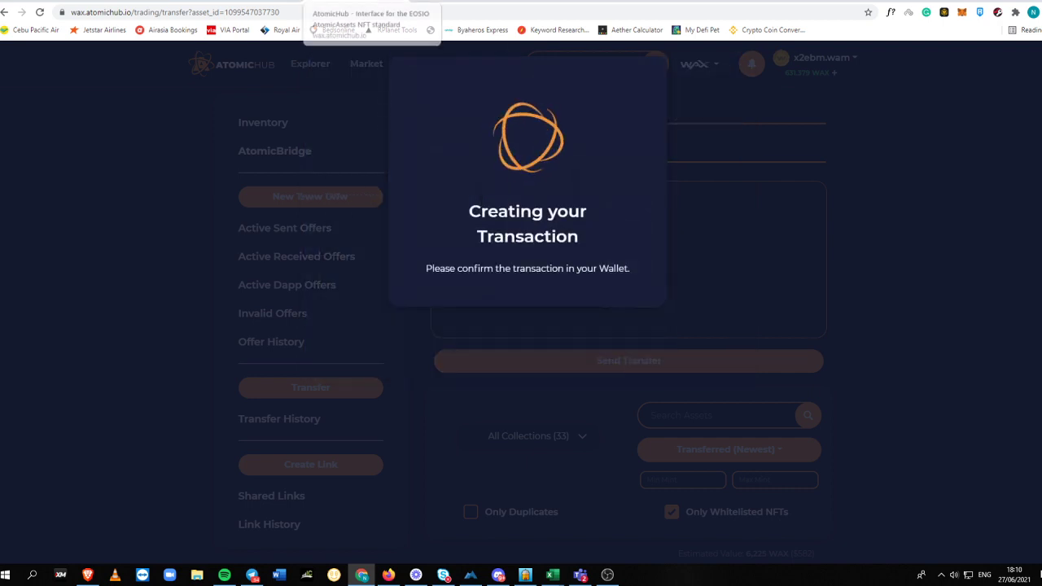
Step: Close the finished transfer of the 60 CAIT NFT and check the CAIT balance on Alcor before and after it
left_click(267, 5)
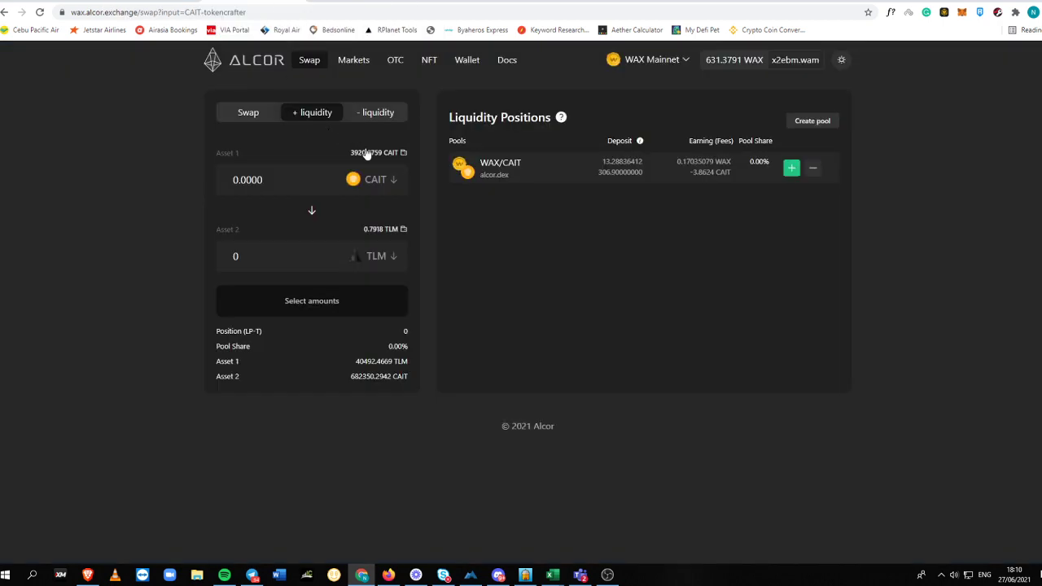
left_click(356, 1)
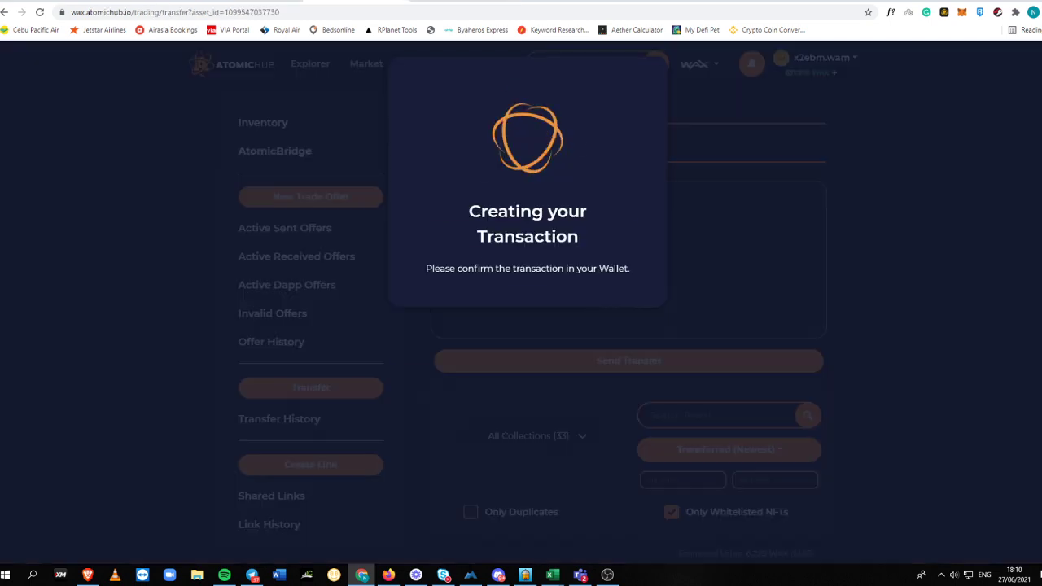
left_click(521, 316)
left_click(268, 3)
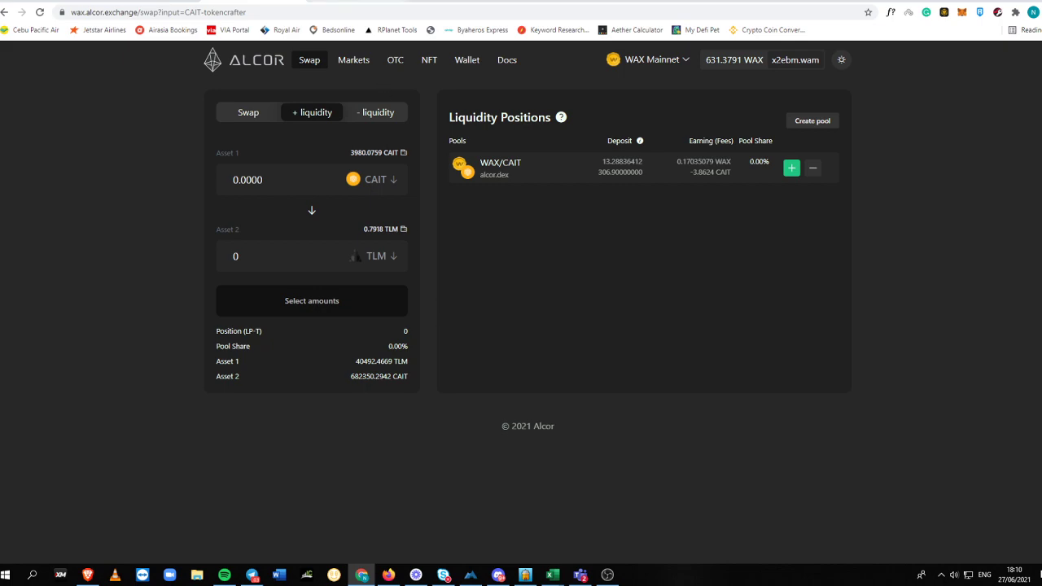
Step: Return to the AtomicHub transfer page and select all nine remaining CAIT Tokens! NFTs (60, 90, 120 and 160 CAIT)
key("ctrl+Tab")
scroll(540, 345, "down", 5)
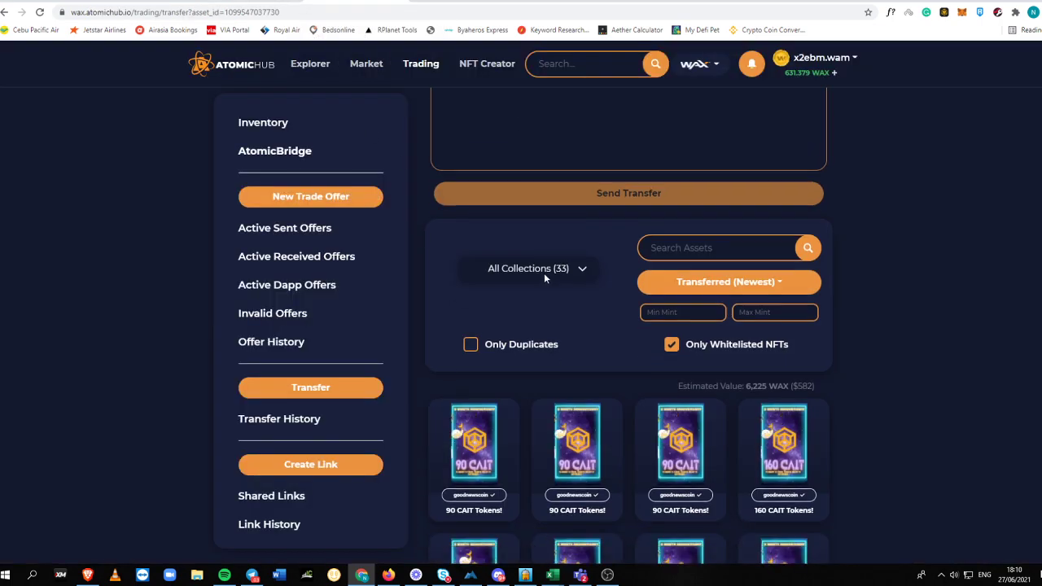
left_click(512, 234)
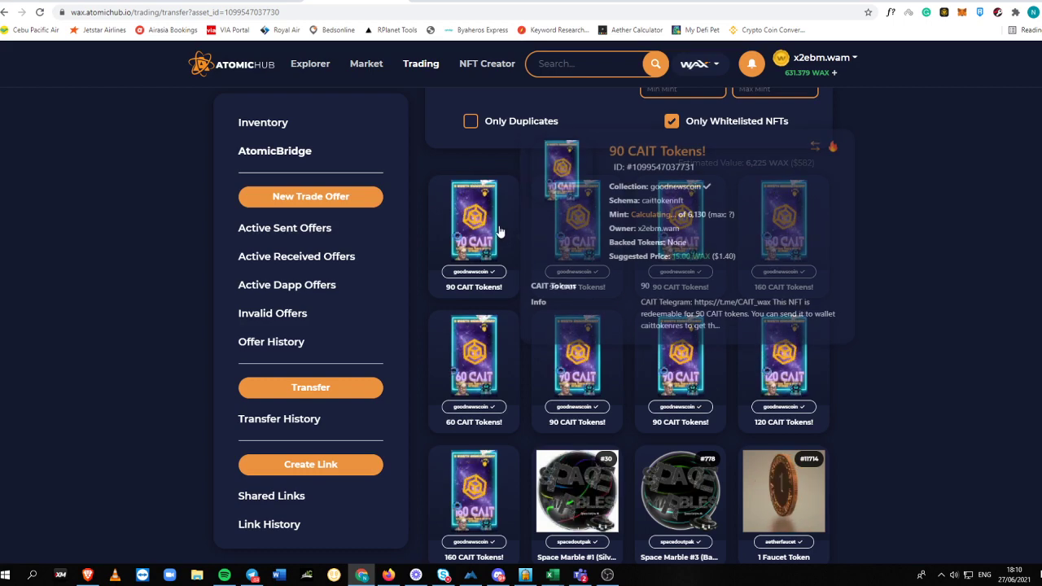
left_click(551, 241)
left_click(681, 237)
left_click(756, 231)
left_click(473, 354)
left_click(680, 355)
left_click(783, 376)
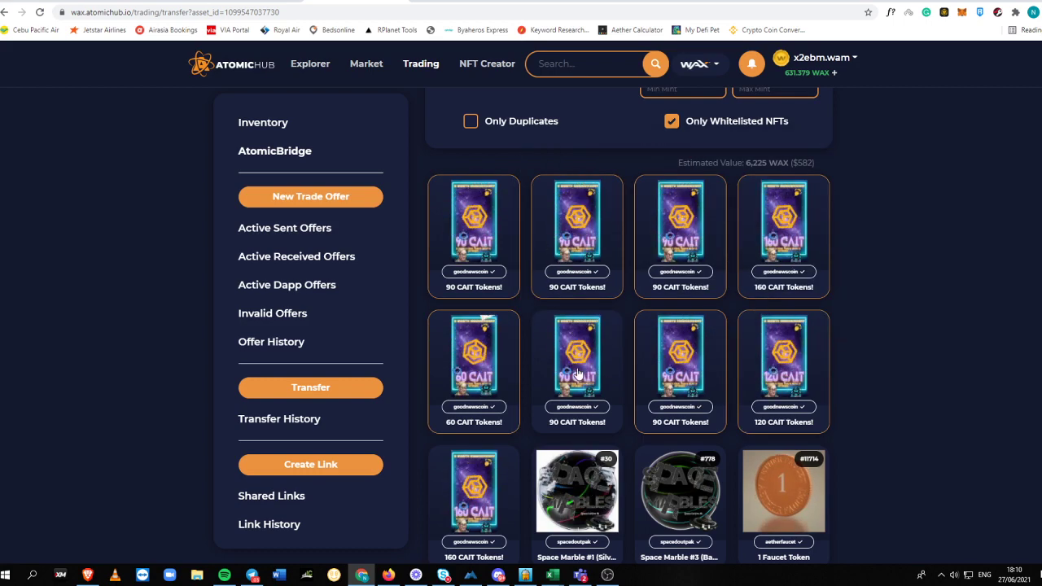
left_click(577, 359)
left_click(474, 493)
scroll(700, 390, "down", 2)
scroll(716, 374, "up", 8)
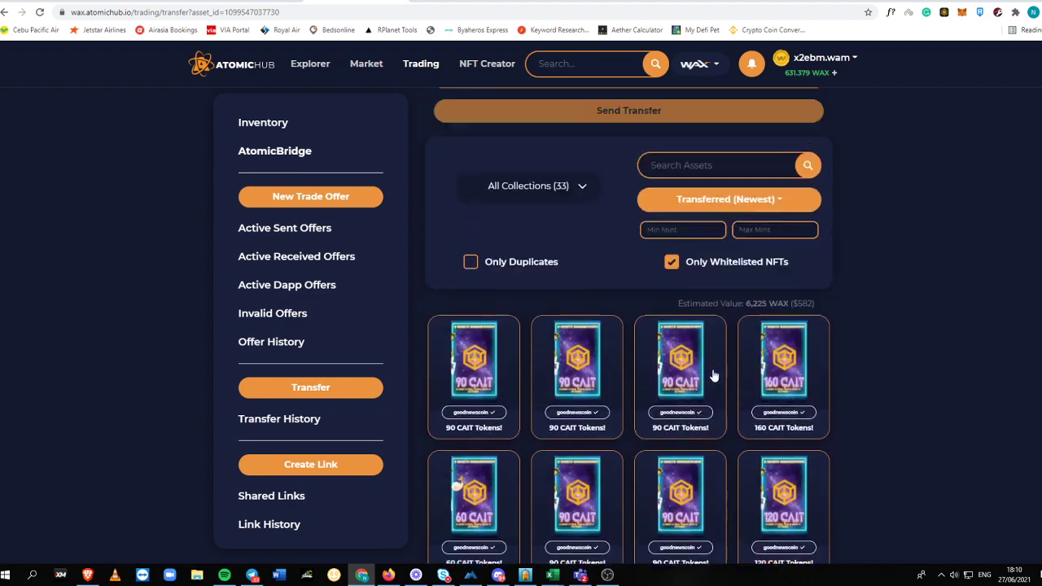
scroll(846, 395, "down", 4)
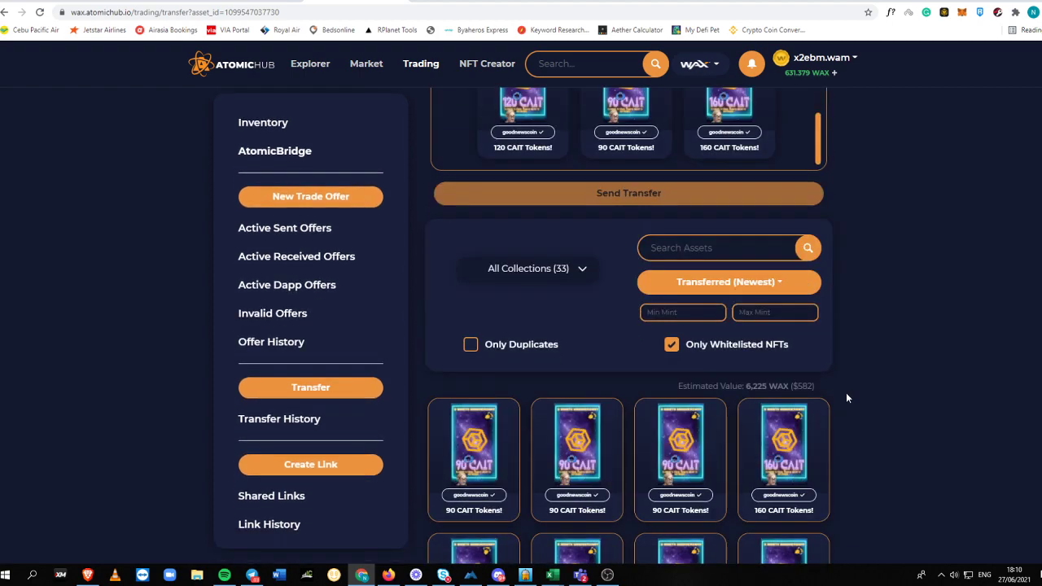
scroll(848, 438, "up", 5)
left_click(685, 282)
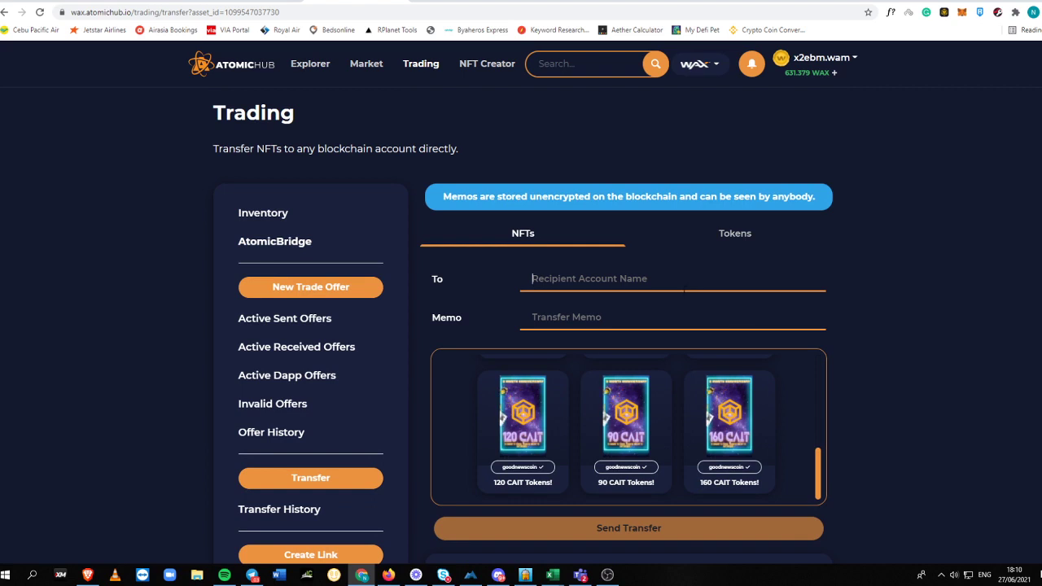
type("caittokenres")
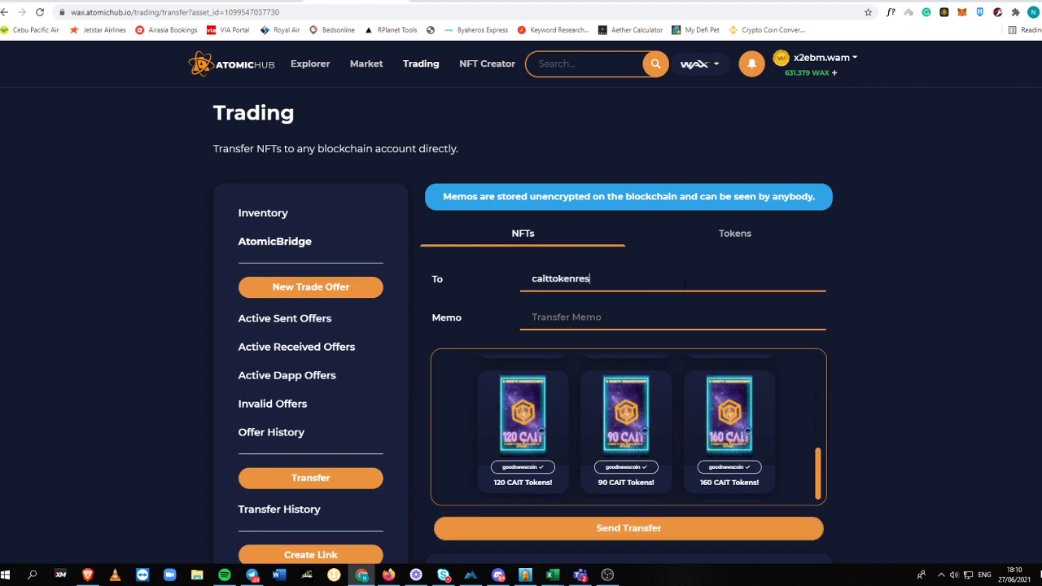
Step: Review the NFTs selected for transfer, the rest of the inventory and the redemption info of the 120 CAIT Tokens! card
scroll(634, 459, "down", 1)
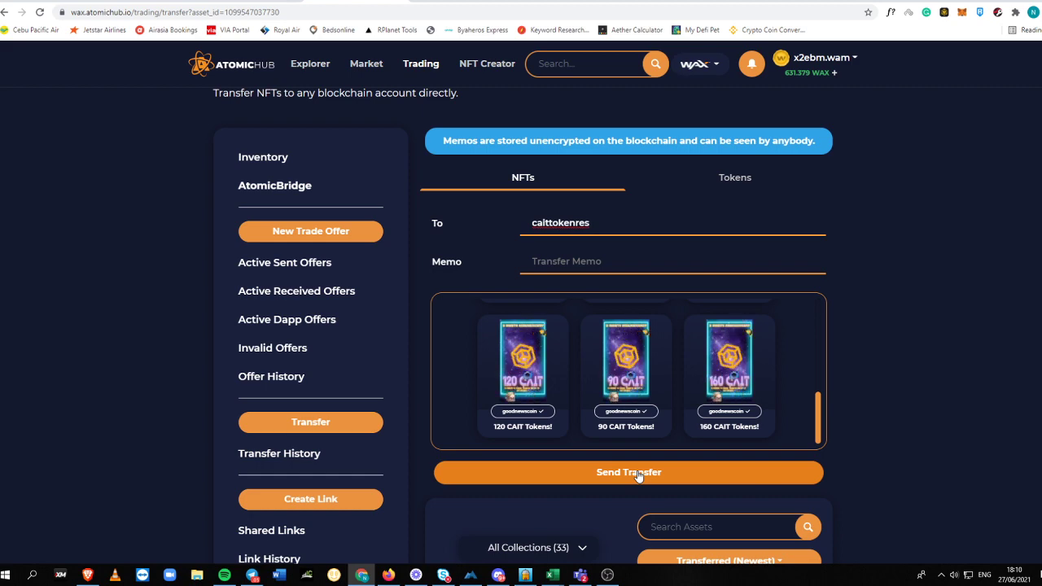
scroll(705, 388, "down", 2)
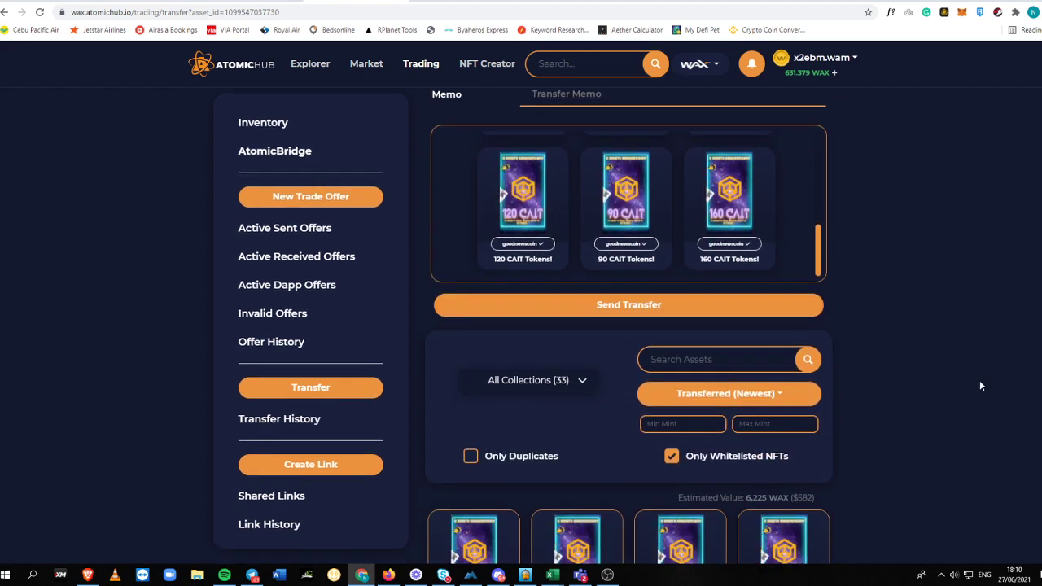
scroll(980, 380, "up", 2)
scroll(979, 381, "down", 2)
scroll(820, 386, "up", 2)
scroll(819, 385, "down", 8)
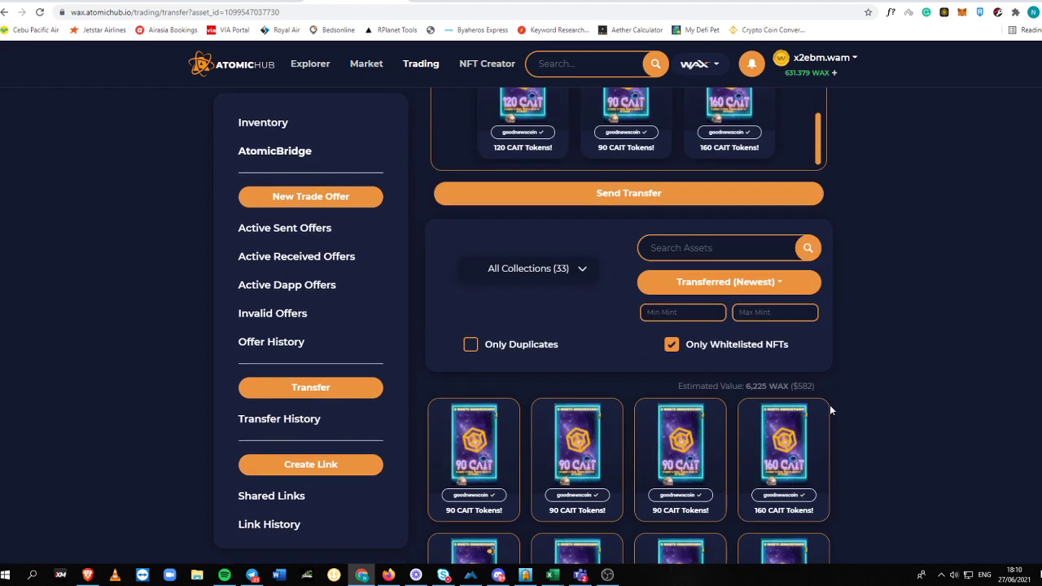
scroll(867, 448, "down", 2)
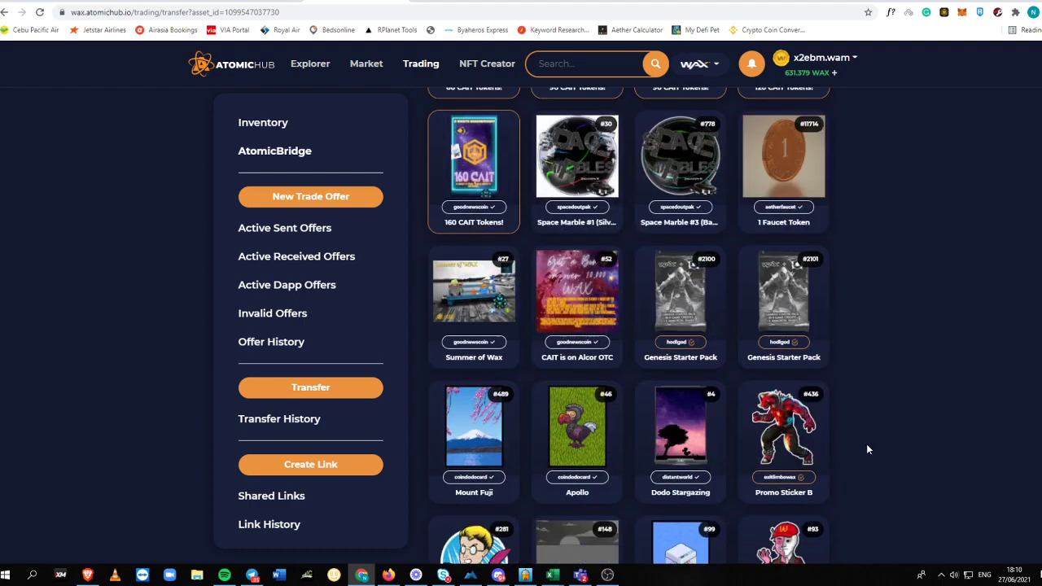
scroll(867, 448, "up", 8)
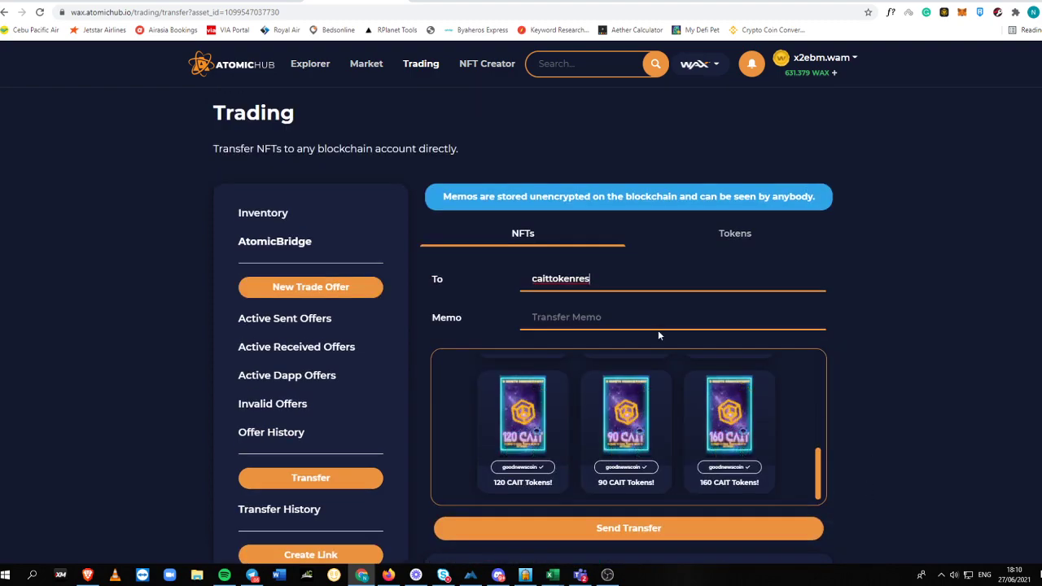
scroll(658, 330, "down", 3)
scroll(600, 412, "up", 1)
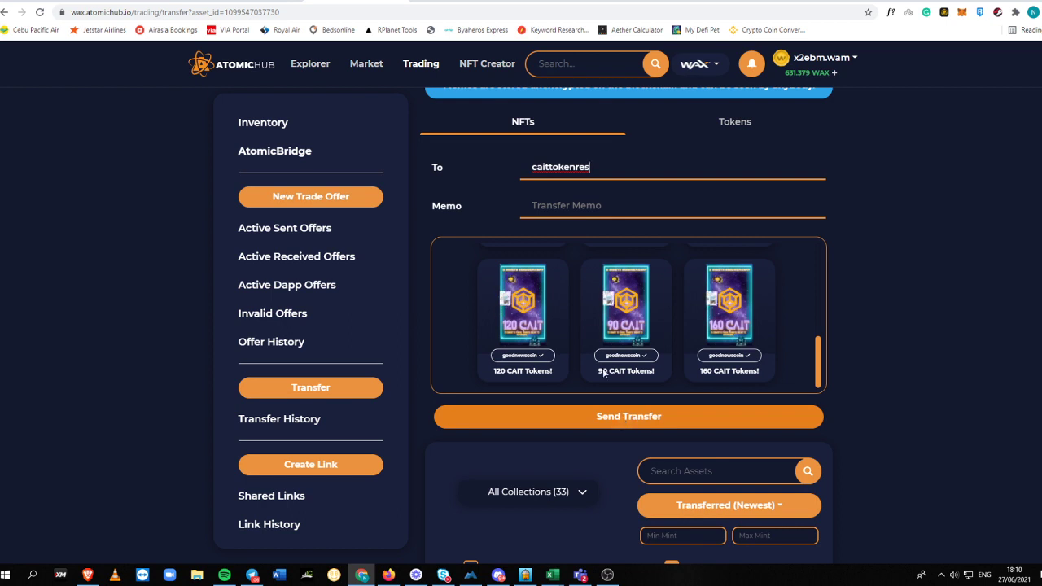
mouse_move(527, 295)
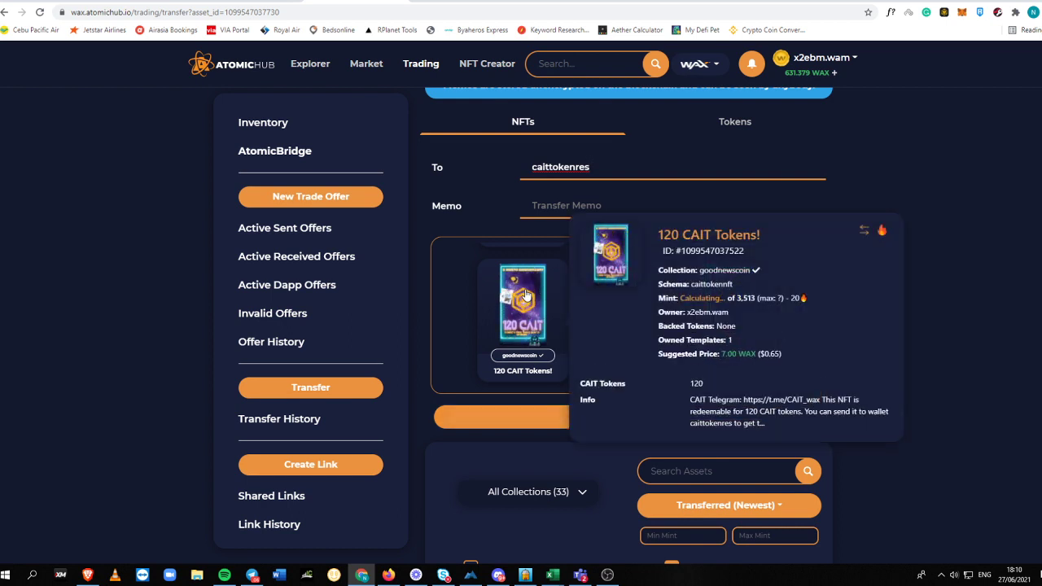
Step: Send and confirm the transfer of the nine CAIT Tokens! NFTs, and close the completed transaction
left_click(571, 419)
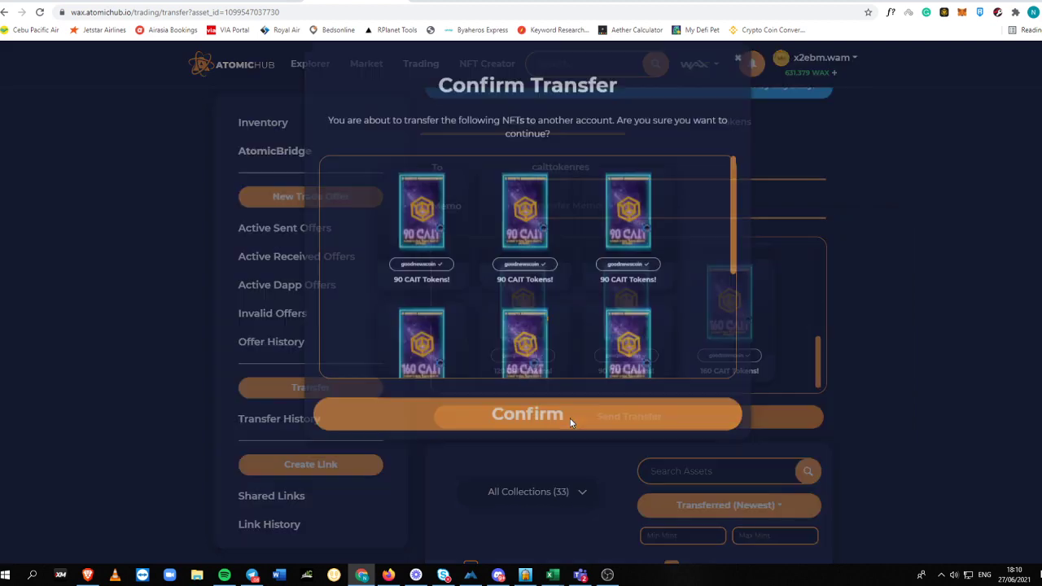
left_click(572, 432)
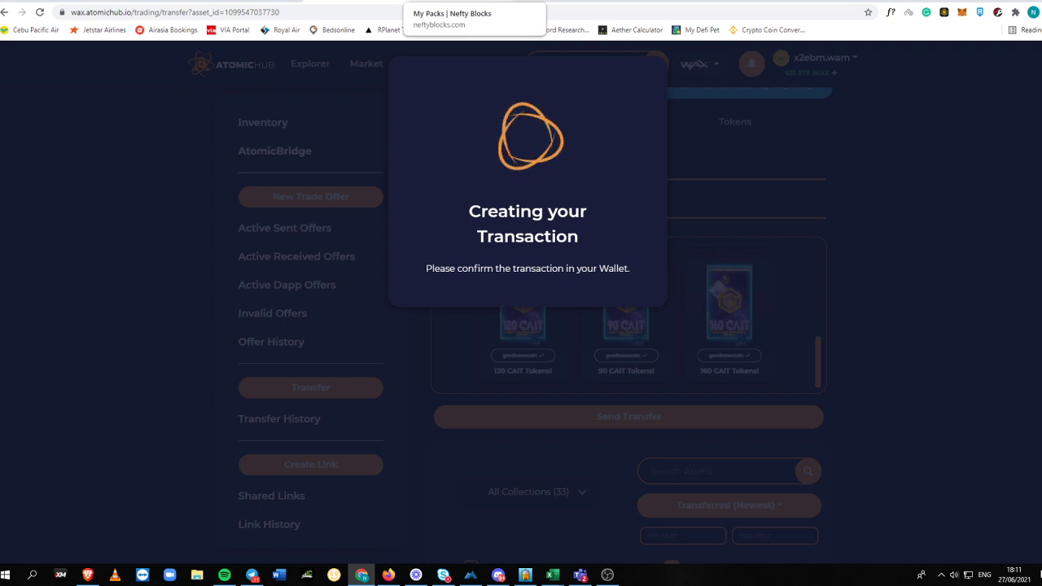
left_click(456, 1)
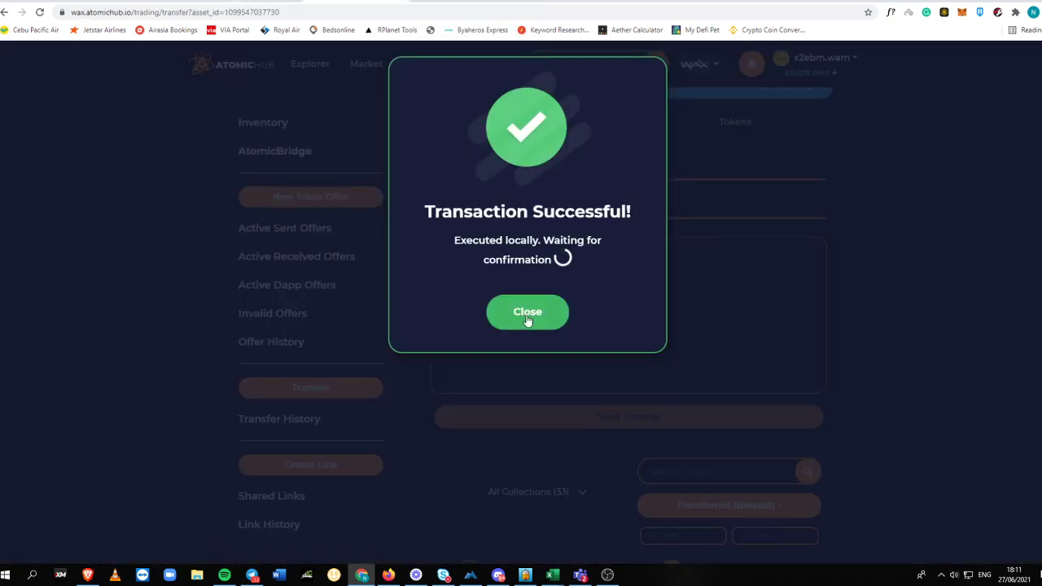
left_click(528, 314)
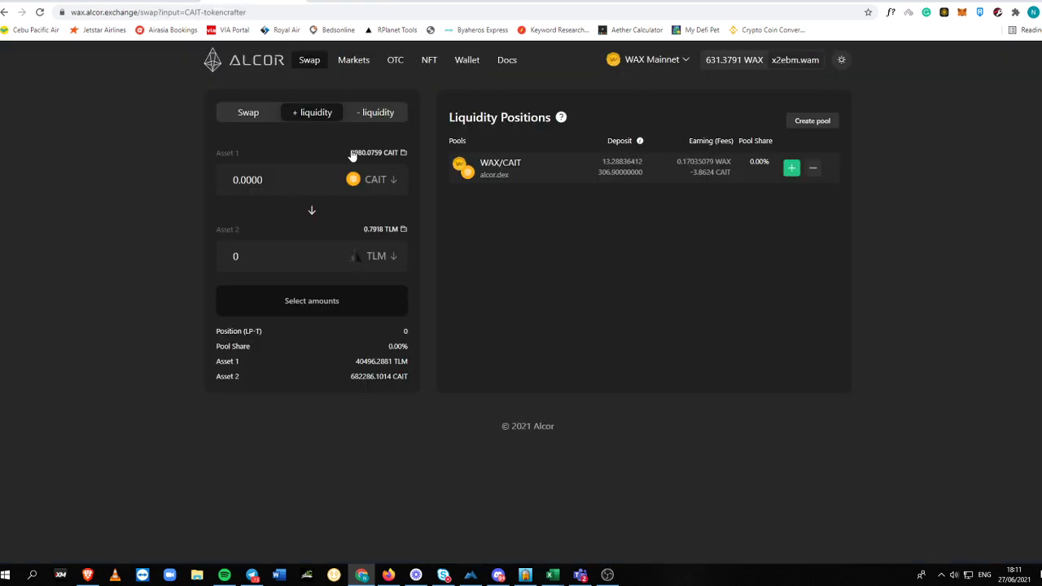
Step: Check the CAIT balance for Asset 1 on Alcor and select its amount
left_click_drag(348, 154, 451, 277)
left_click(439, 256)
left_click_drag(300, 181, 226, 183)
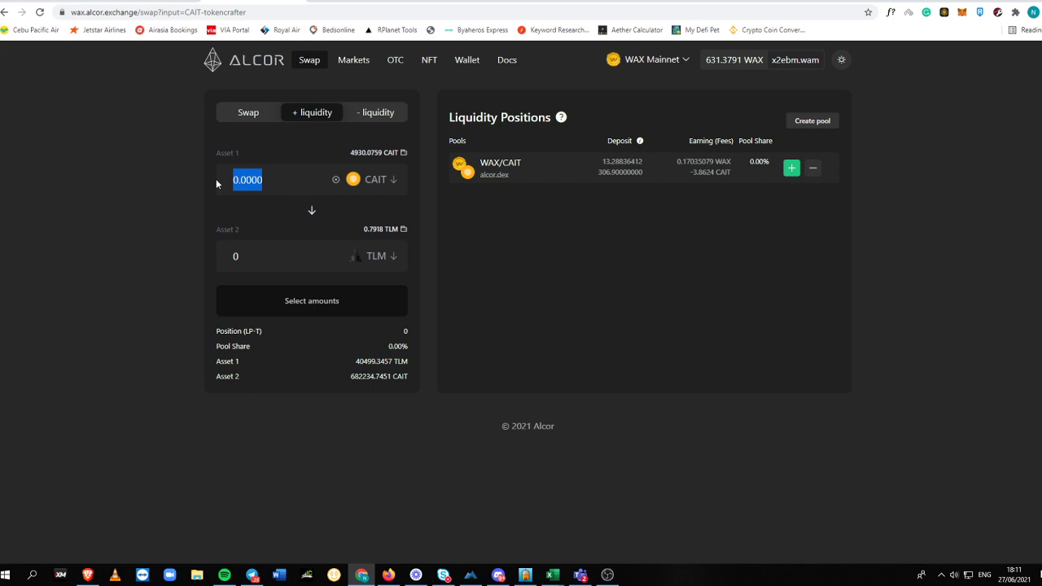
Step: Choose WAX as Asset 2 for the liquidity pair and fill in the full balance of 4930.0759 CAIT as Asset 1
left_click(391, 255)
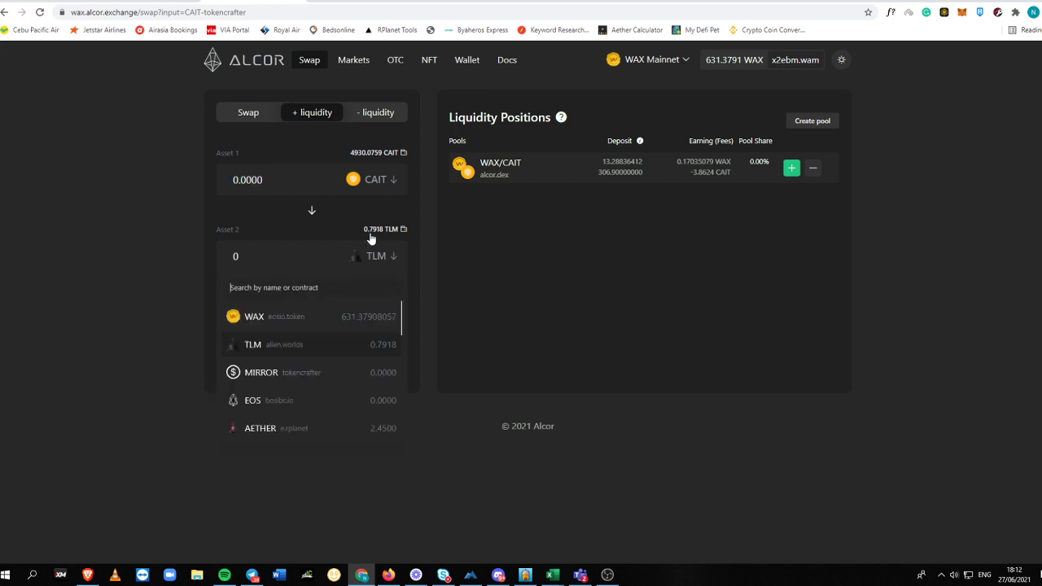
left_click(342, 316)
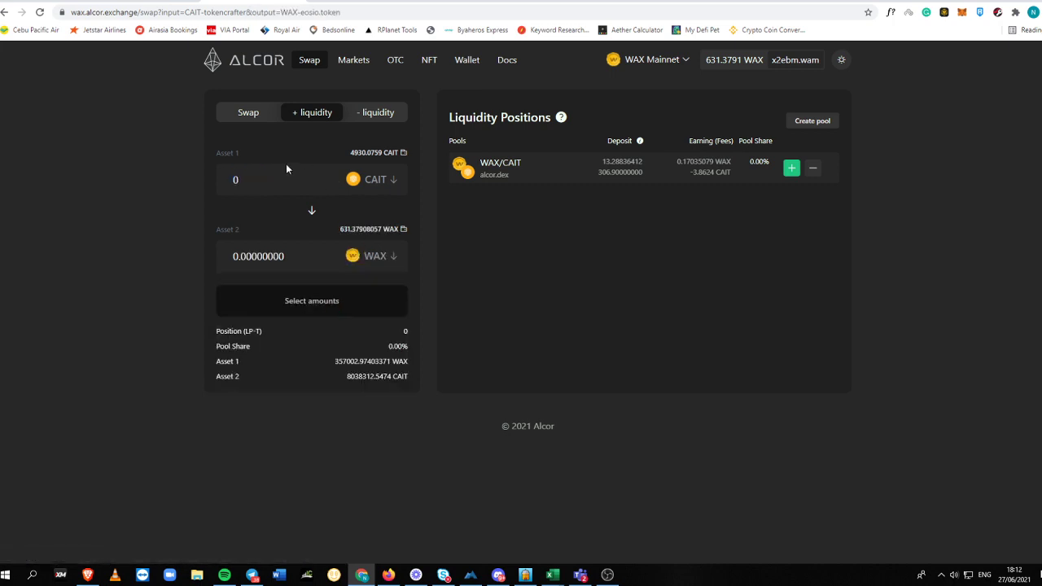
left_click(378, 154)
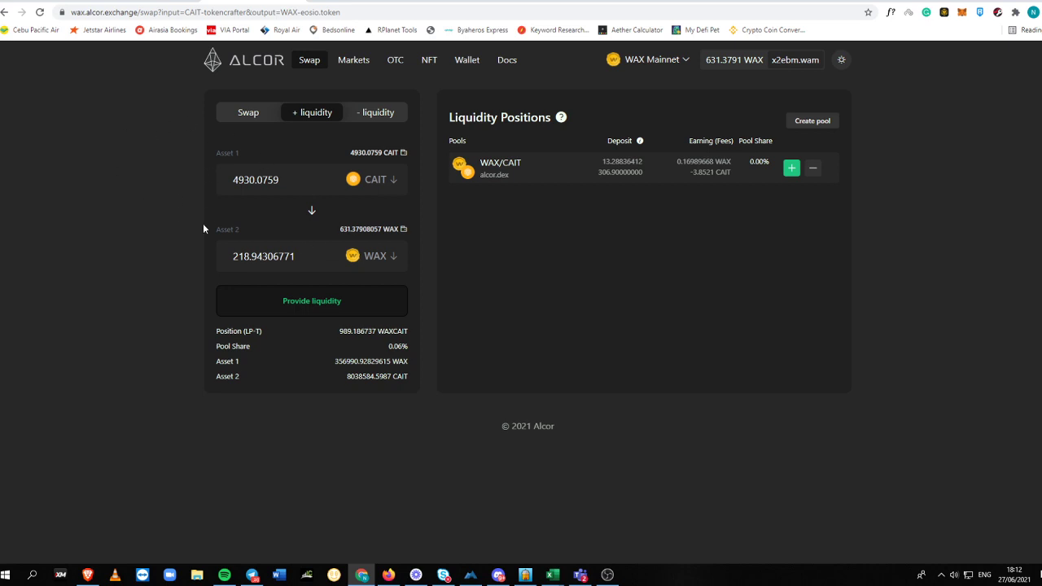
Step: Check the paired CAIT and WAX amounts and provide them as liquidity to the WAX/CAIT pool
left_click_drag(279, 179, 229, 183)
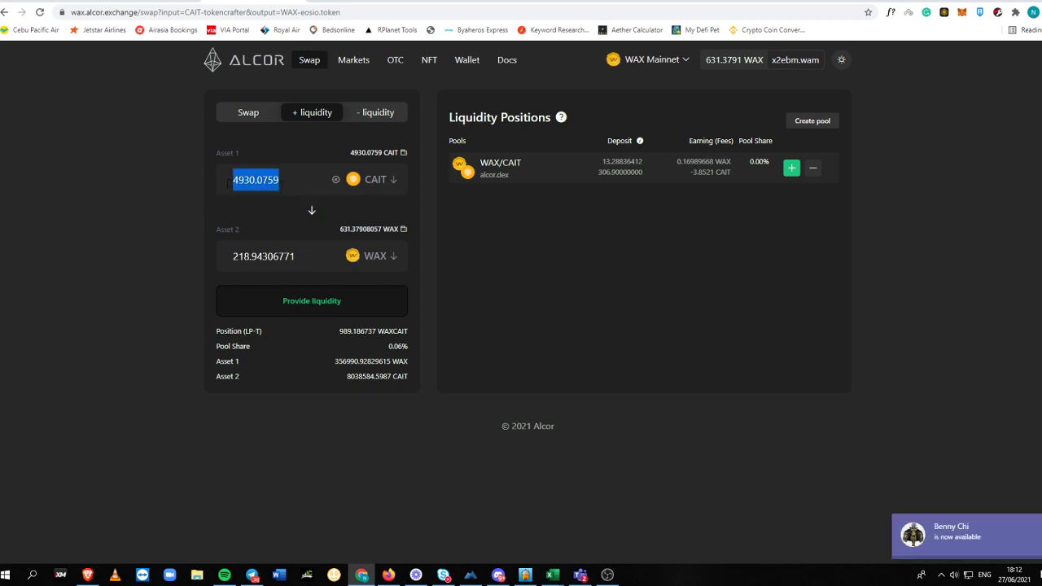
left_click(286, 181)
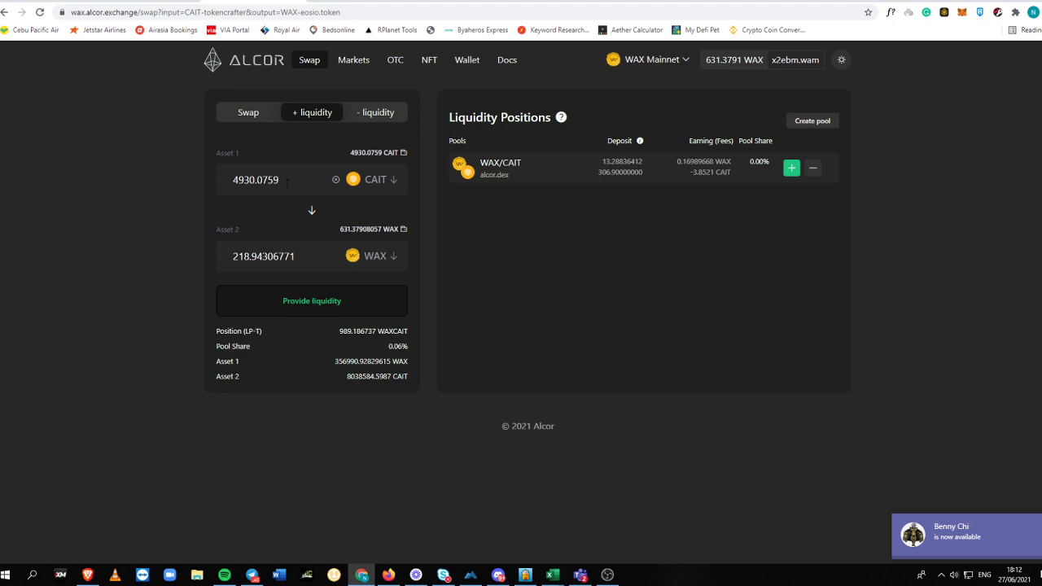
left_click_drag(281, 180, 215, 177)
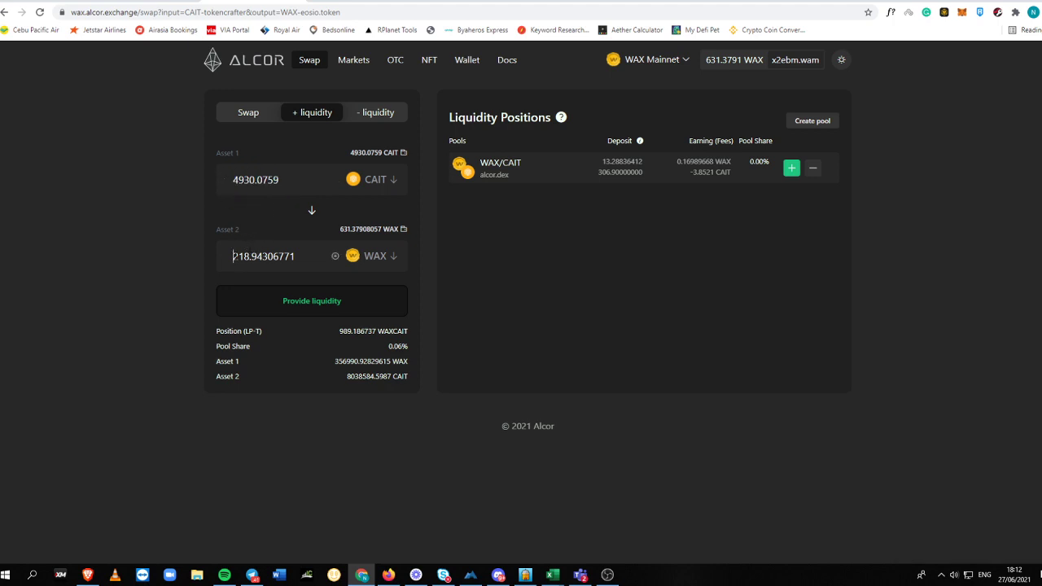
left_click_drag(231, 256, 314, 255)
left_click_drag(302, 187, 226, 177)
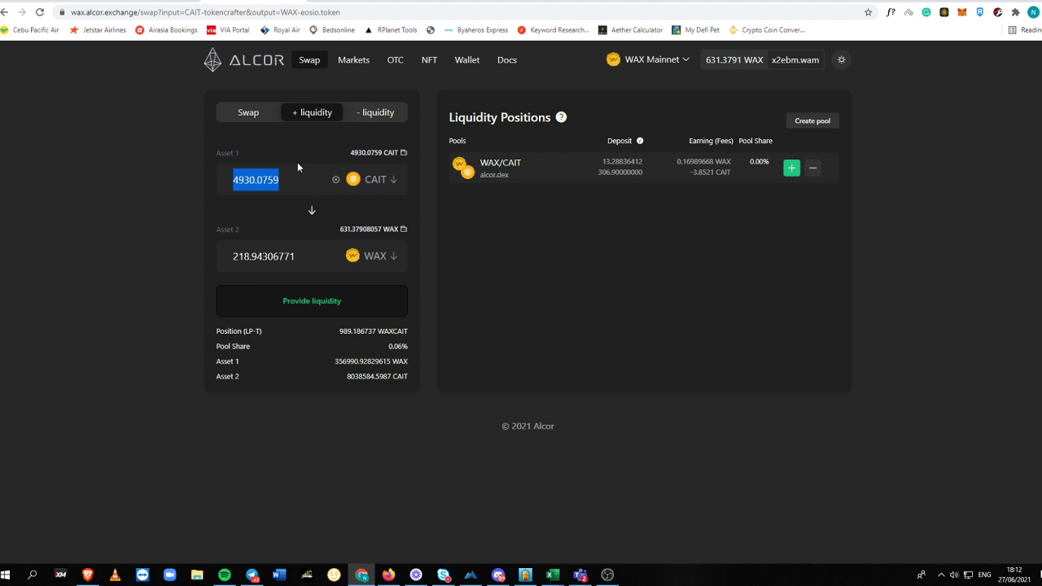
left_click(321, 299)
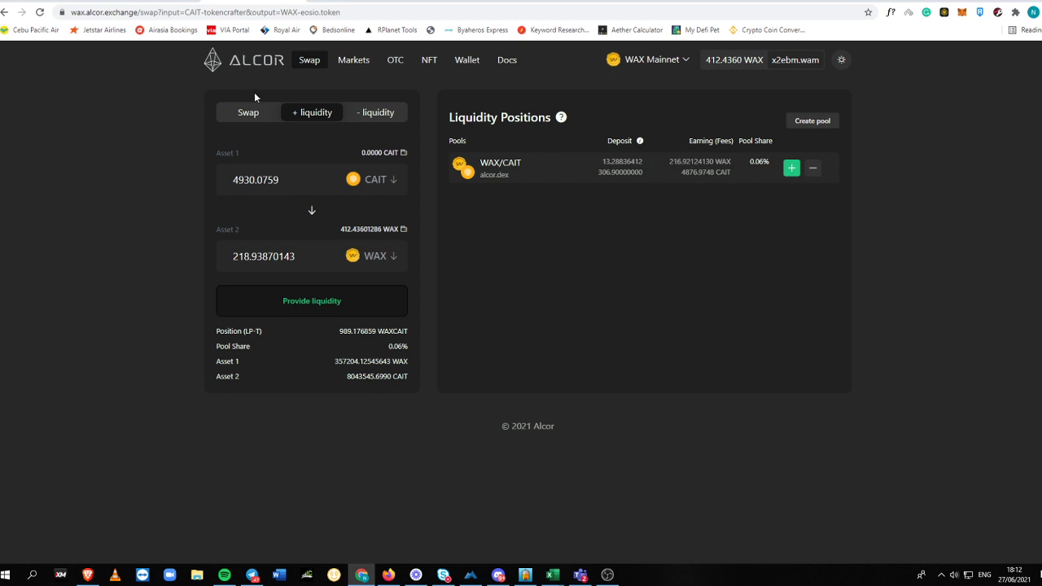
Step: Reload the Alcor swap page and check the updated WAX/CAIT deposit among the liquidity positions
left_click(39, 13)
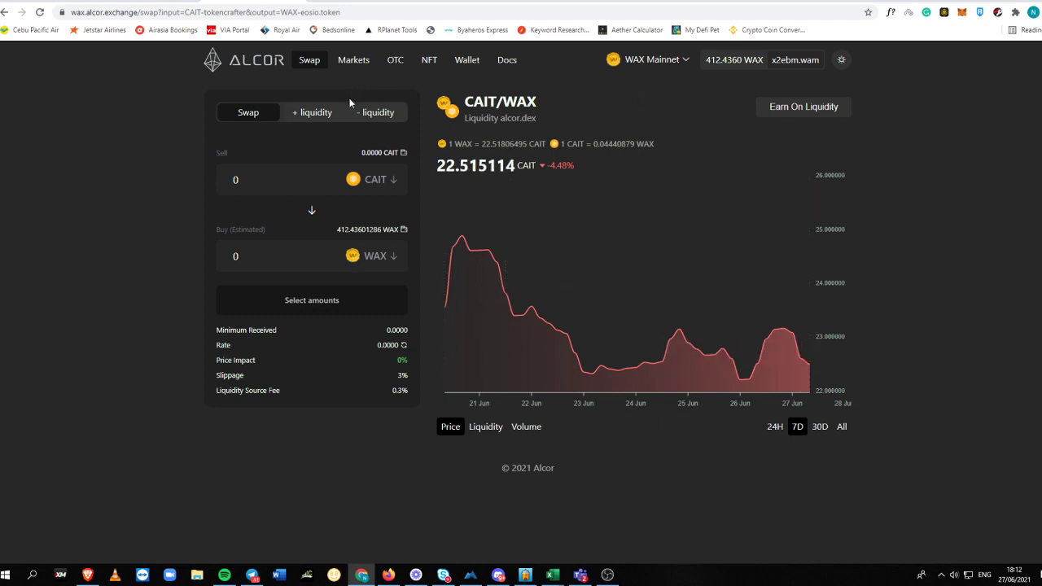
left_click(316, 114)
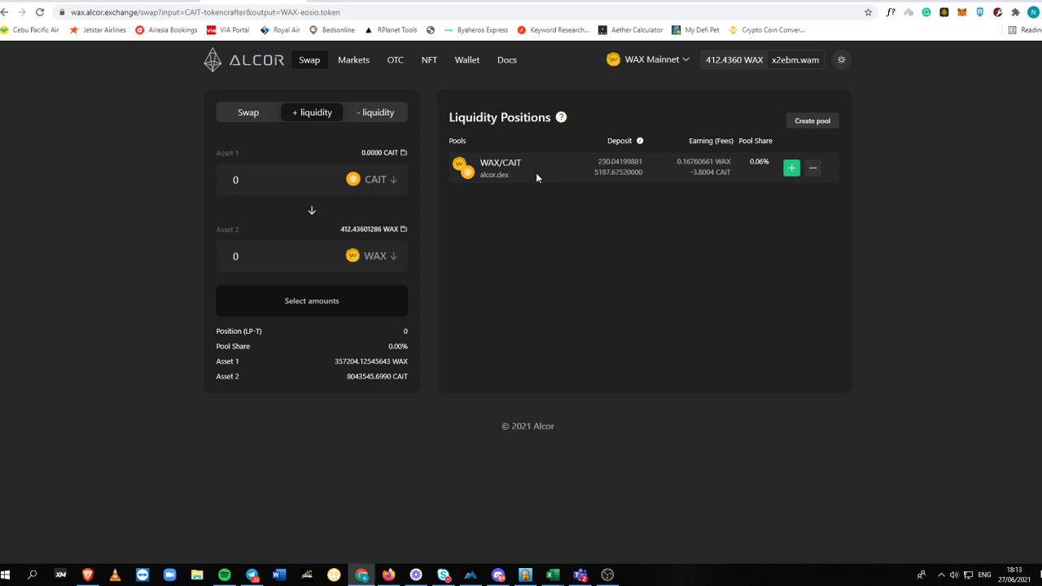
left_click(259, 118)
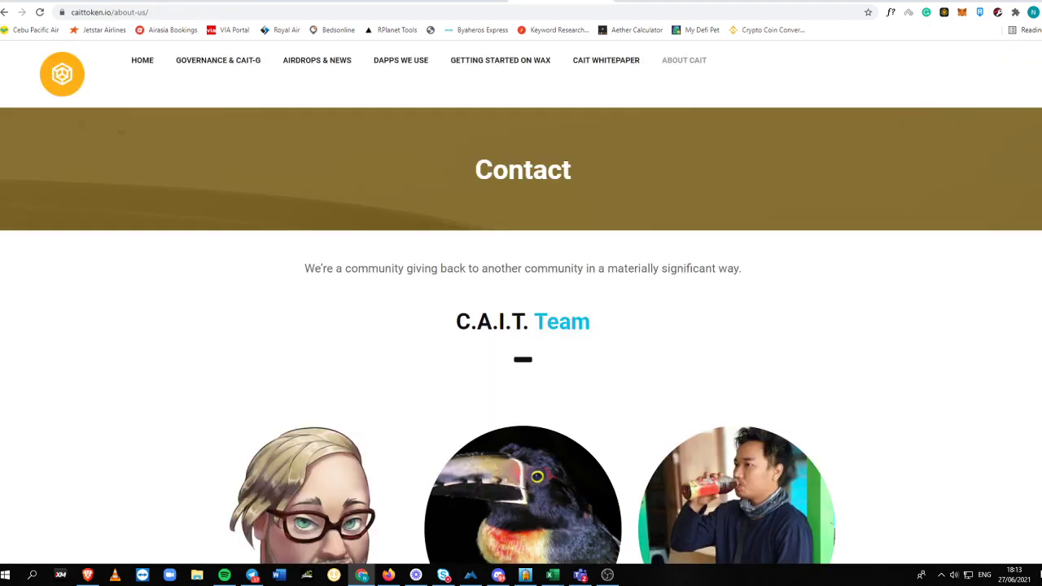
Step: Look through the C.A.I.T. team on caittoken.io's About CAIT page and highlight the director's e-mail address
scroll(562, 258, "down", 3)
scroll(563, 257, "up", 3)
scroll(562, 256, "down", 3)
scroll(535, 323, "up", 4)
scroll(487, 332, "down", 3)
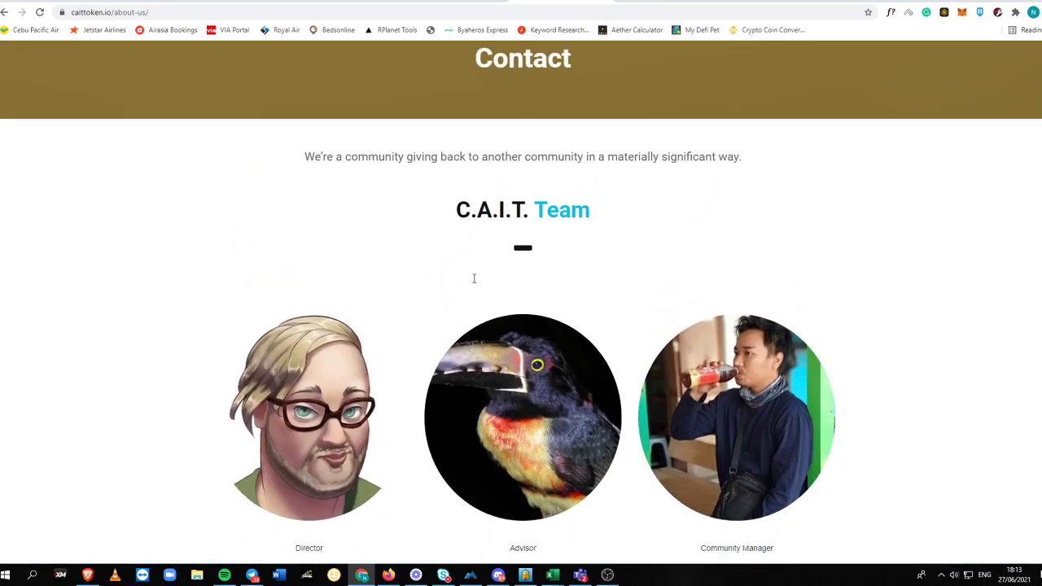
left_click_drag(254, 396, 370, 401)
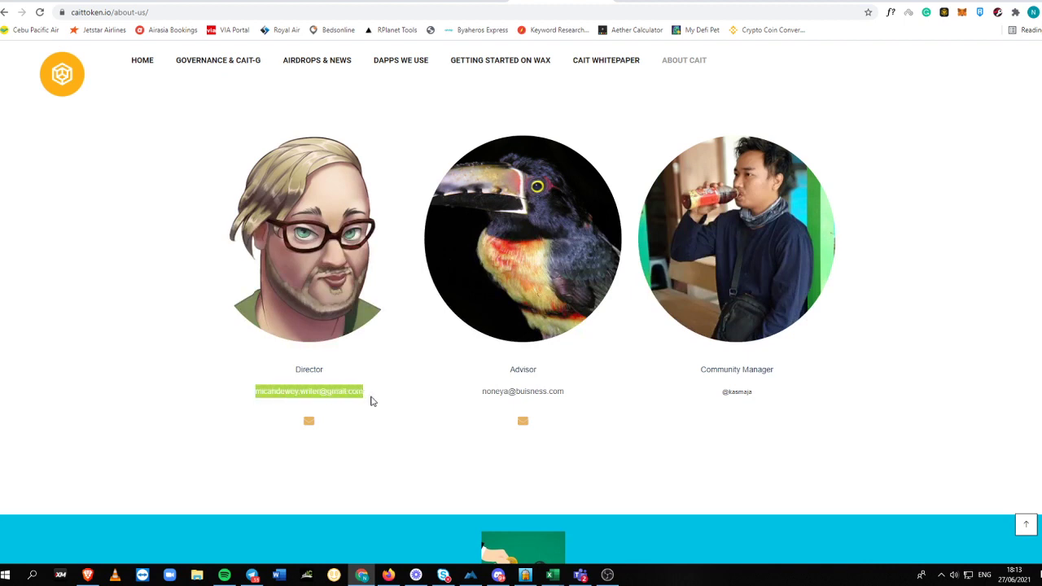